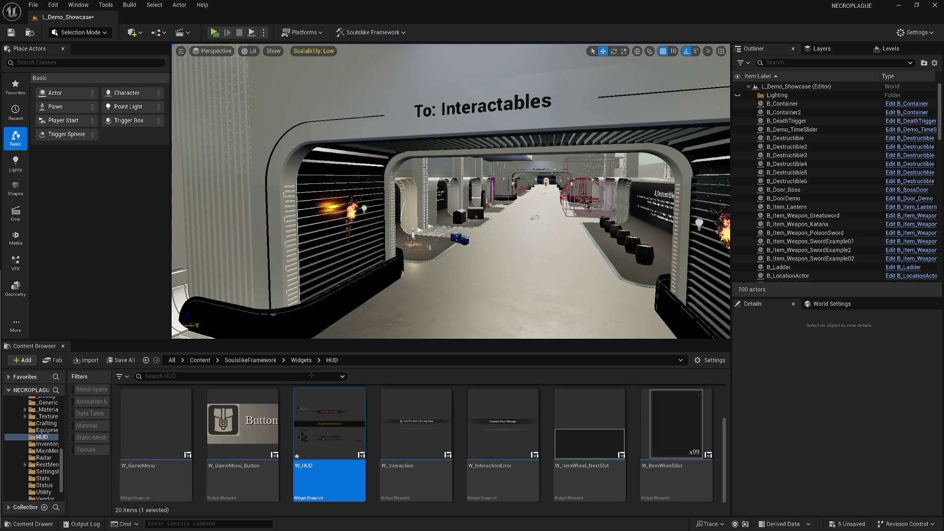
Open W_HUD and zoom its designer out to 1:1 to show the full HUD layout
mouse_move(340, 415)
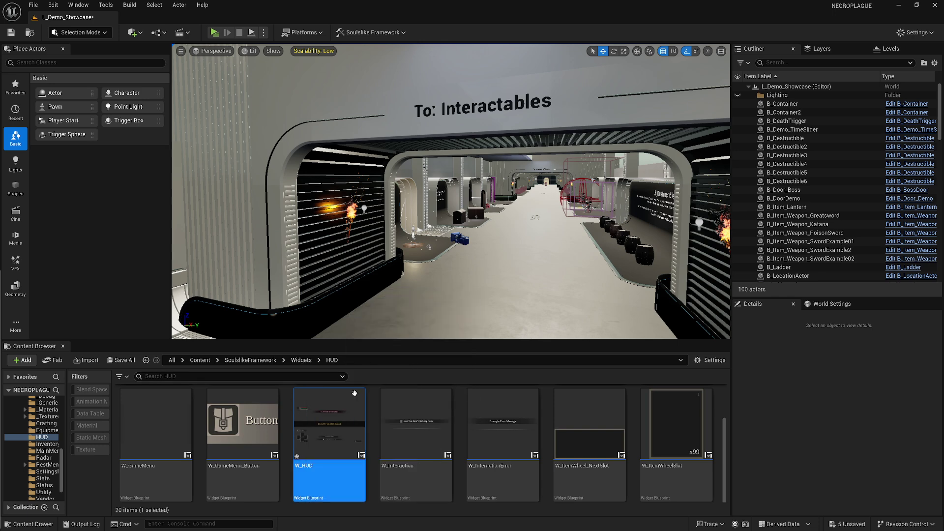
double_click(332, 420)
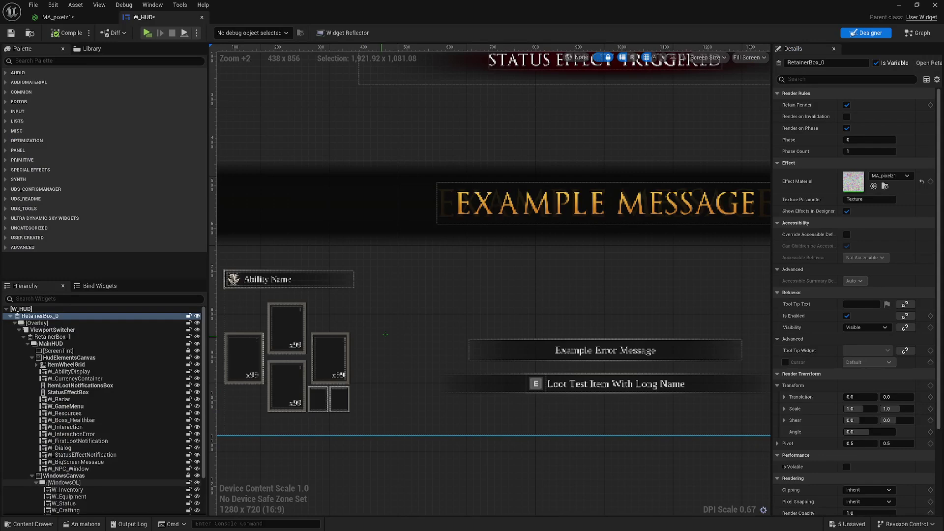
scroll(388, 333, down, 2)
scroll(514, 338, up, 3)
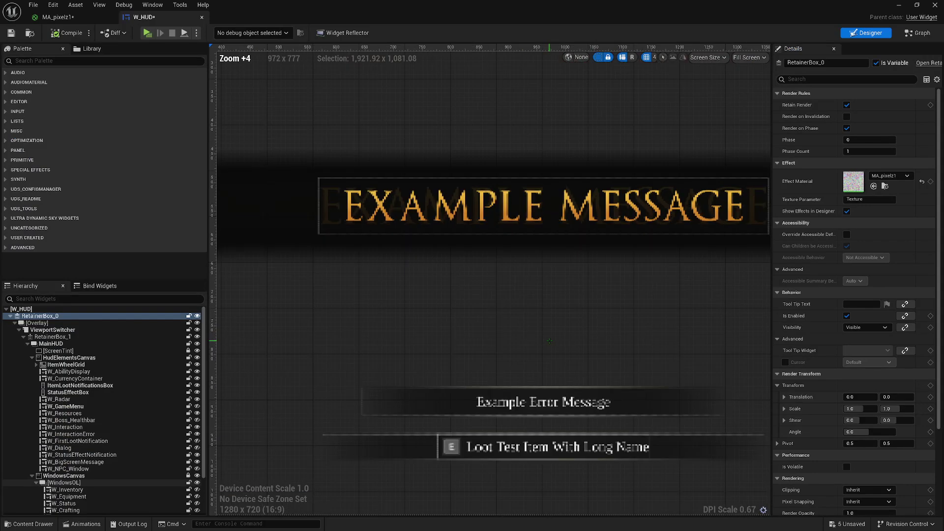
scroll(512, 349, down, 3)
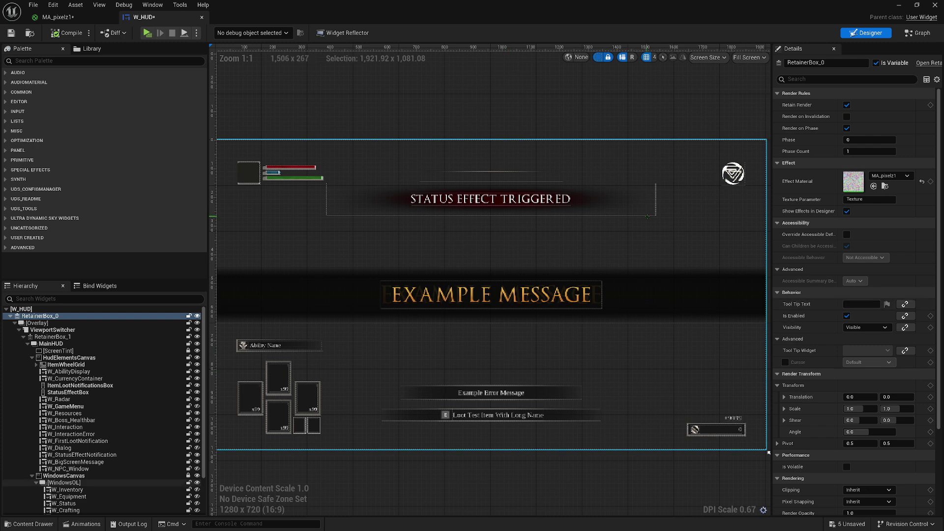
mouse_move(666, 231)
right_down()
mouse_move(653, 232)
mouse_move(665, 230)
right_up()
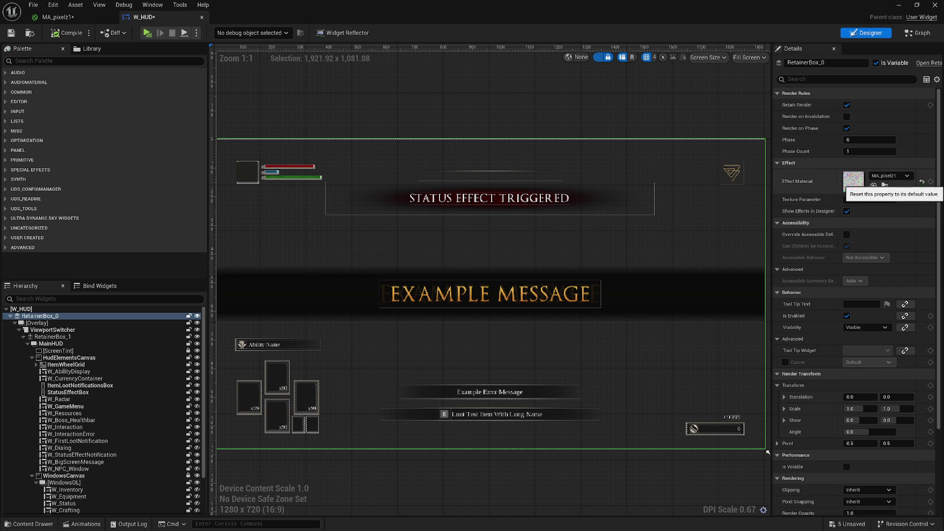
Clear the effect material to None and wrap the HUD Overlay in a Retainer Box
click(922, 182)
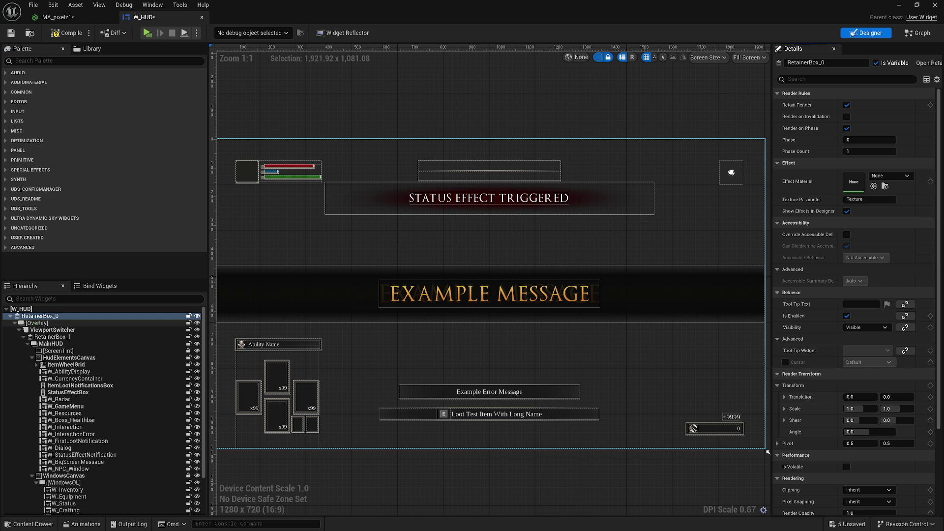
right_click(38, 322)
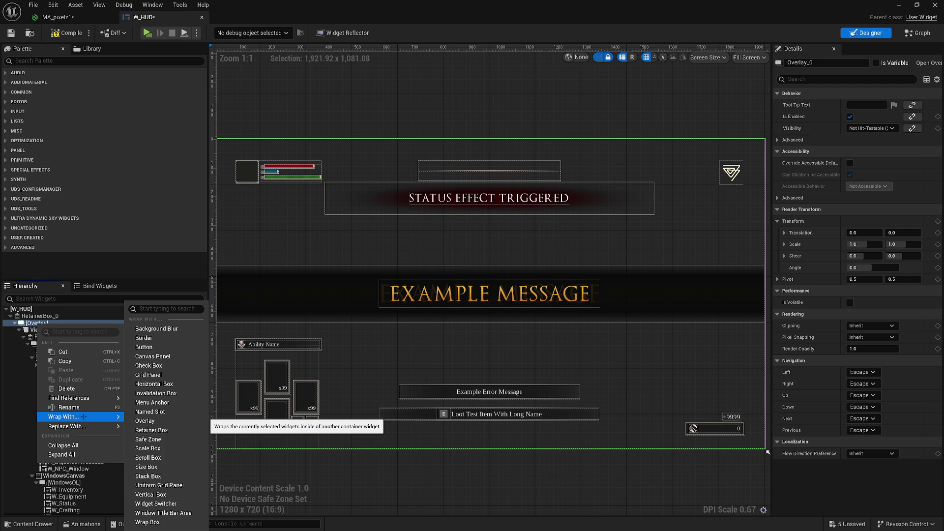
click(151, 430)
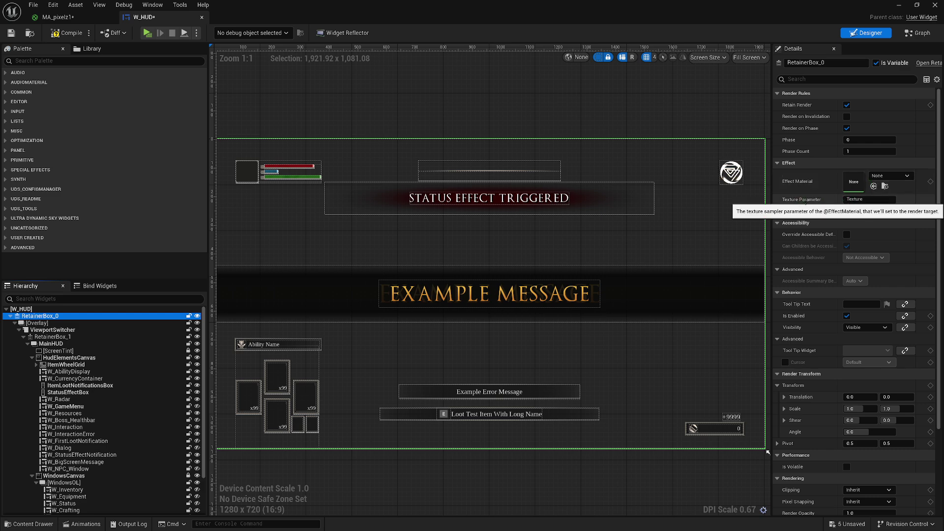
Enable the retainer box's Texture Parameter, named Texture, and compile W_HUD
click(853, 199)
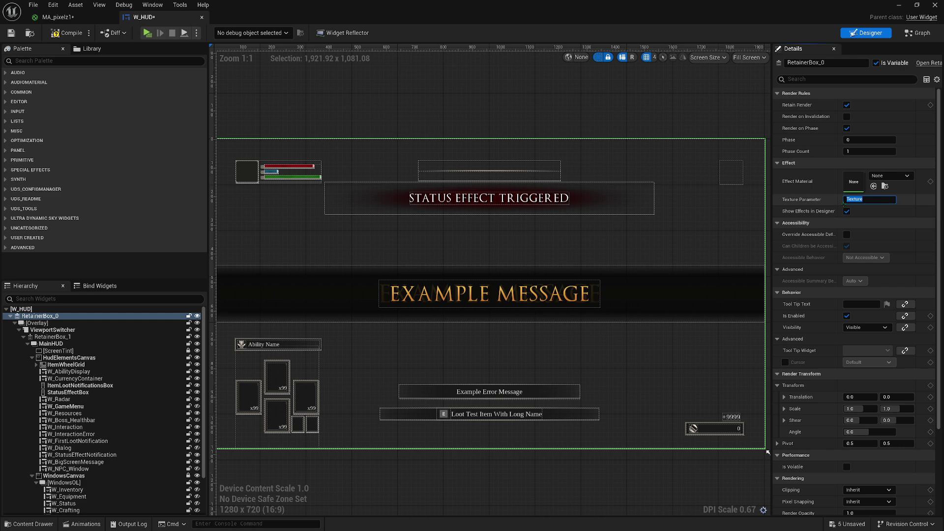
click(875, 199)
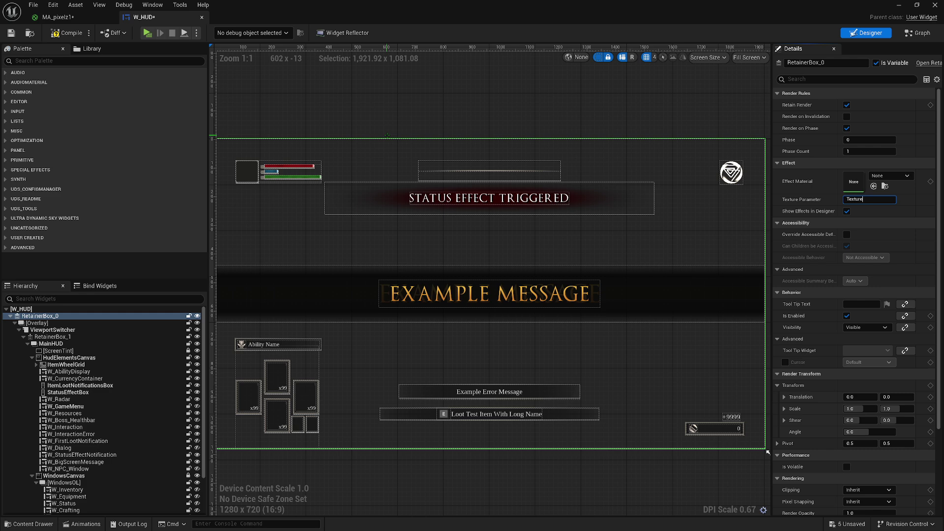
click(64, 34)
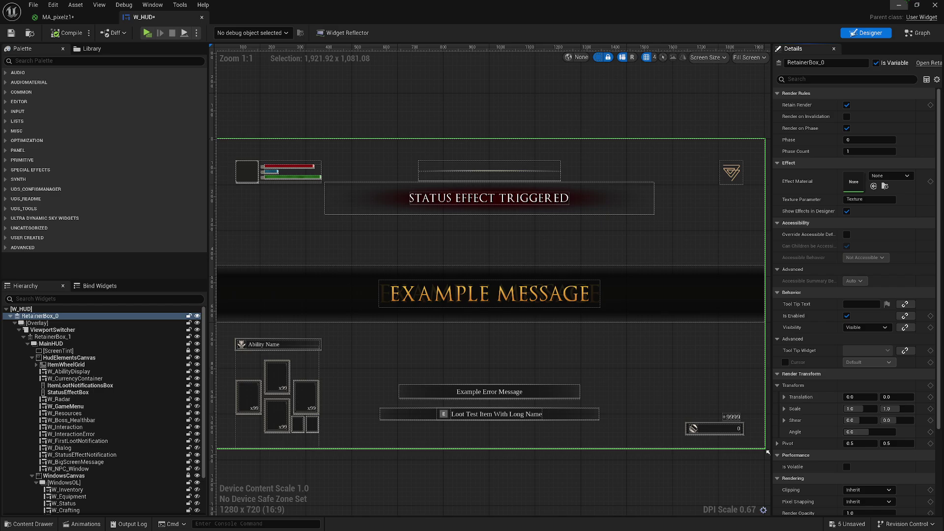
Back in the level, create a folder named pixelateUI under Content
click(898, 5)
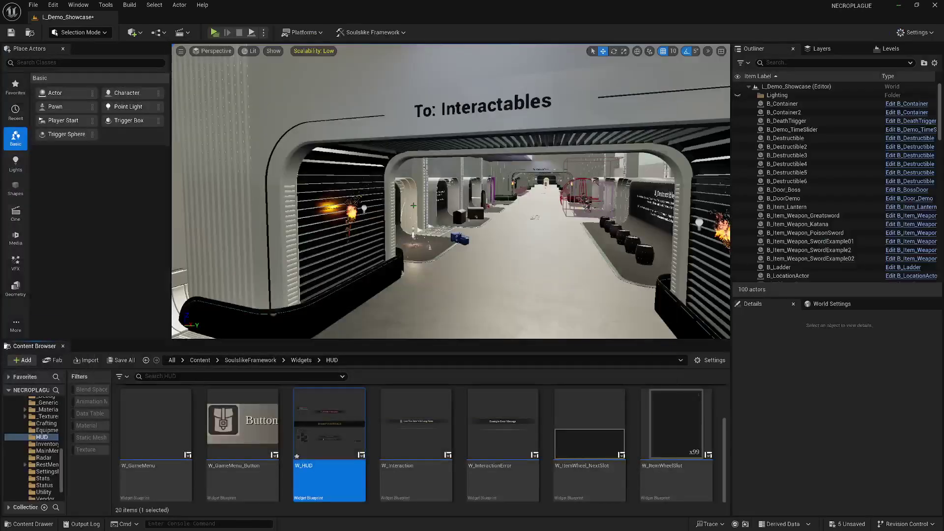
scroll(27, 429, up, 10)
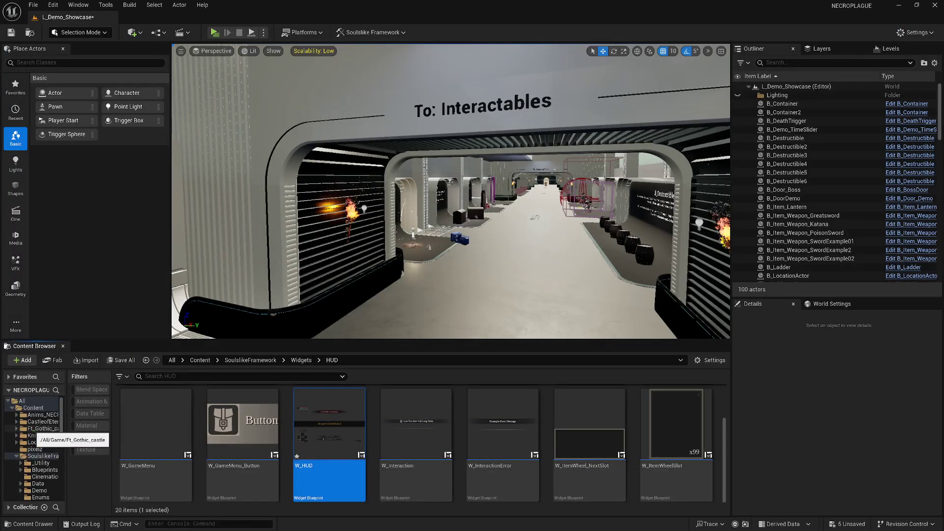
right_click(39, 408)
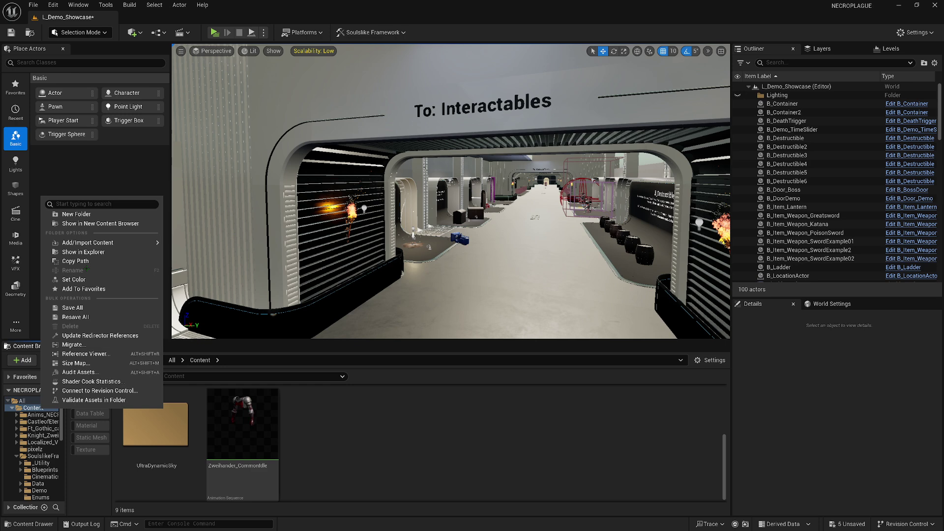
click(78, 214)
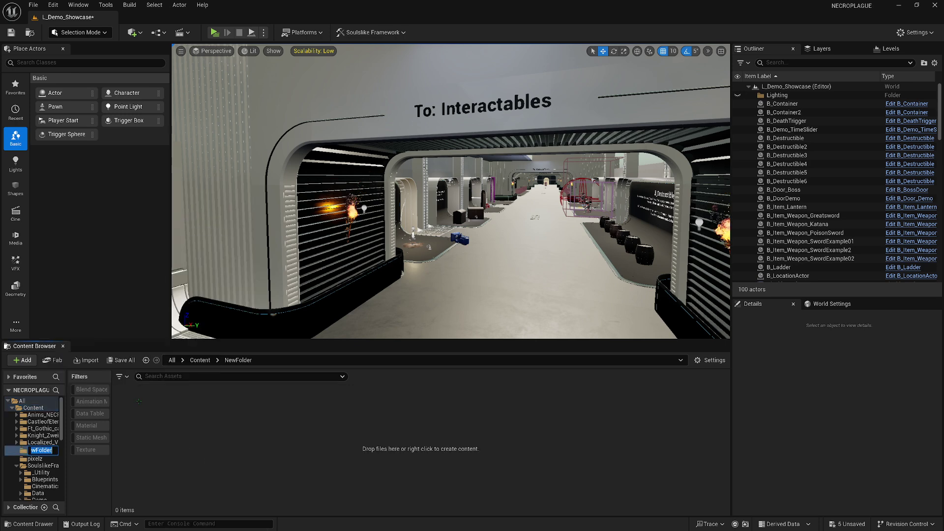
text(pixelat)
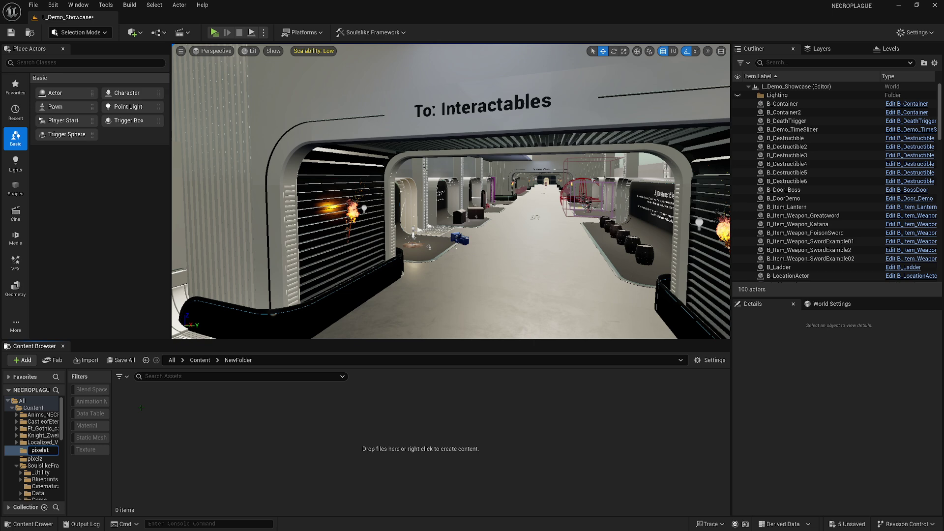
text(eUI)
key(Return)
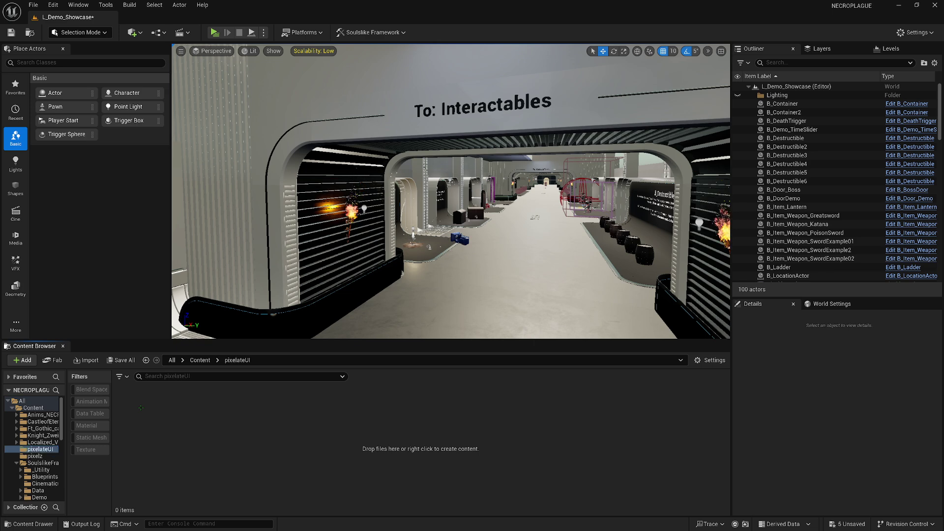
Create a new material in pixelateUI named MA_PixelateUI
right_click(265, 427)
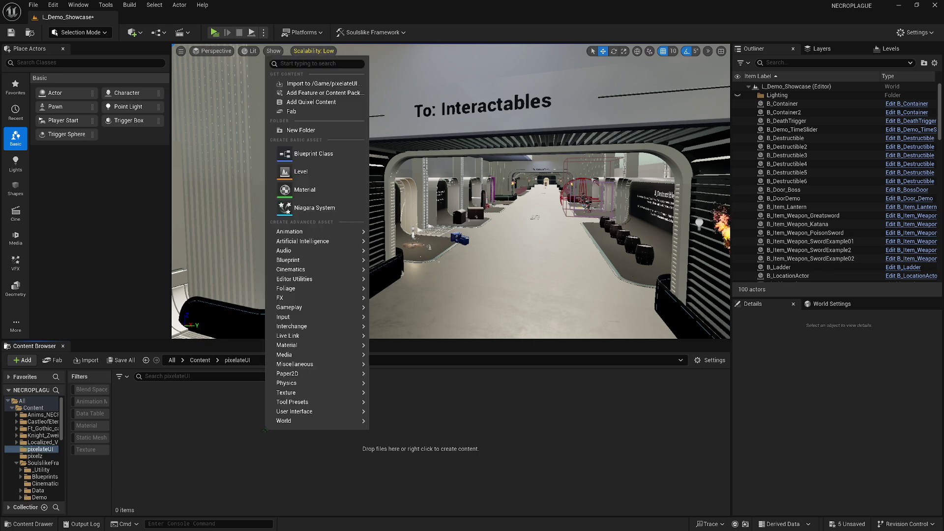
click(295, 125)
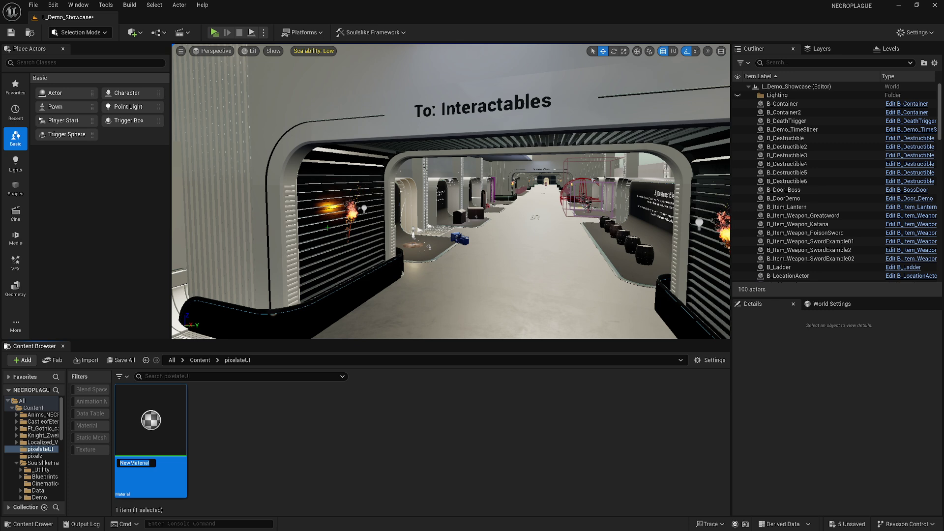
text(Pix)
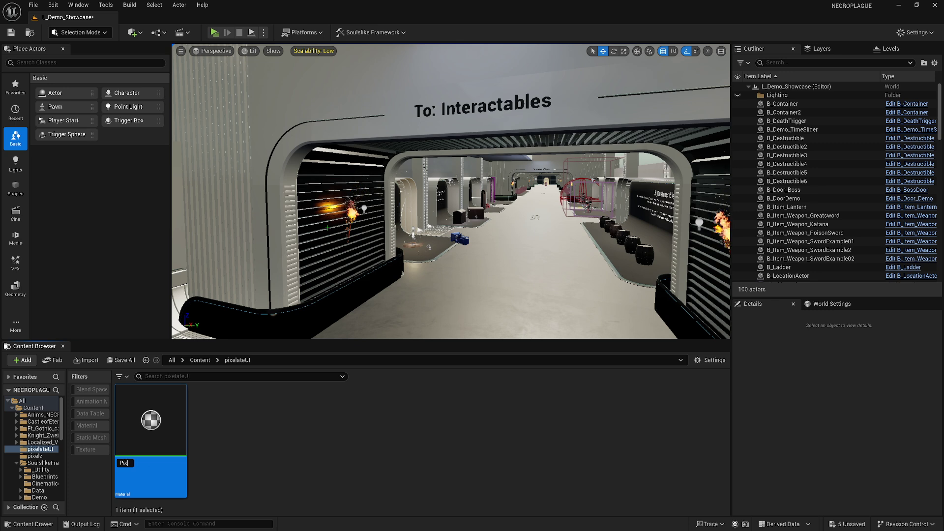
text(elatz)
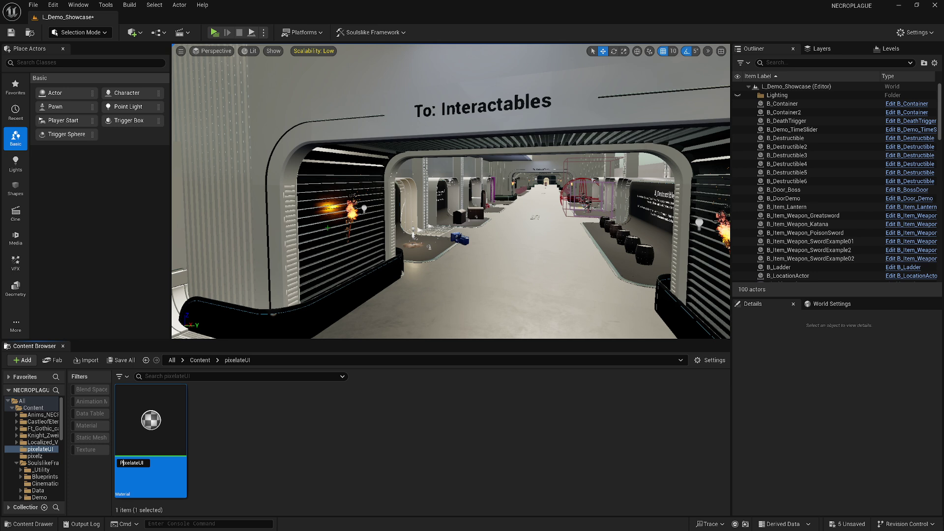
key(Home)
text(MA_)
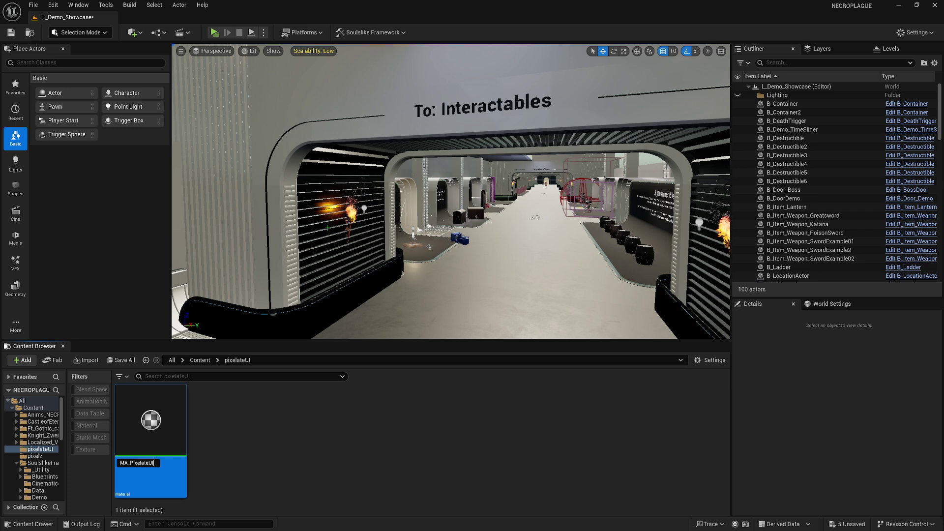
key(Return)
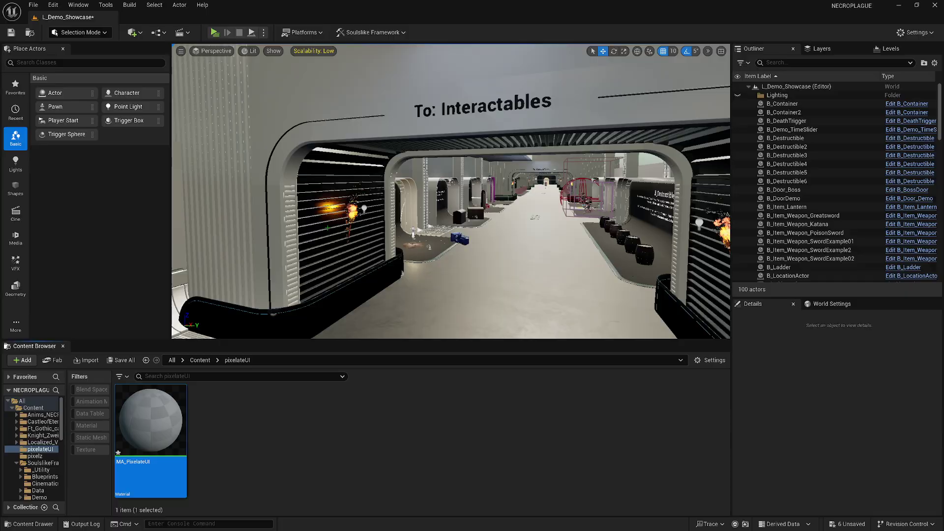
Open MA_PixelateUI and set Material Domain to User Interface and Blend Mode to Translucent
key(Return)
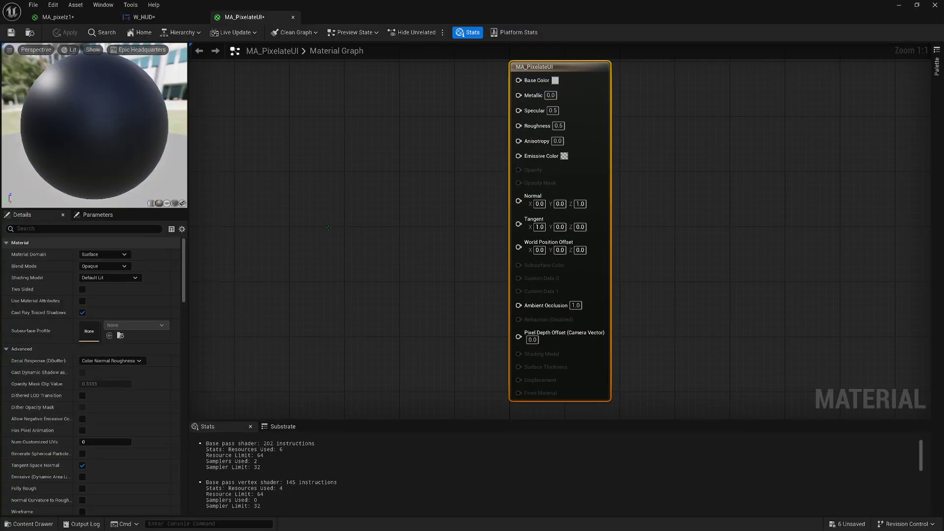
scroll(328, 227, down, 3)
right_drag(411, 244, 531, 247)
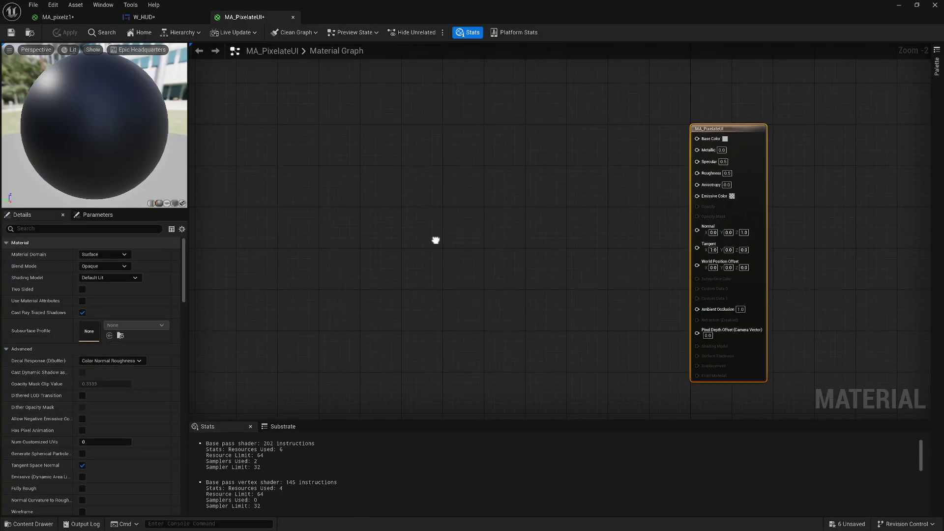
right_drag(435, 240, 501, 238)
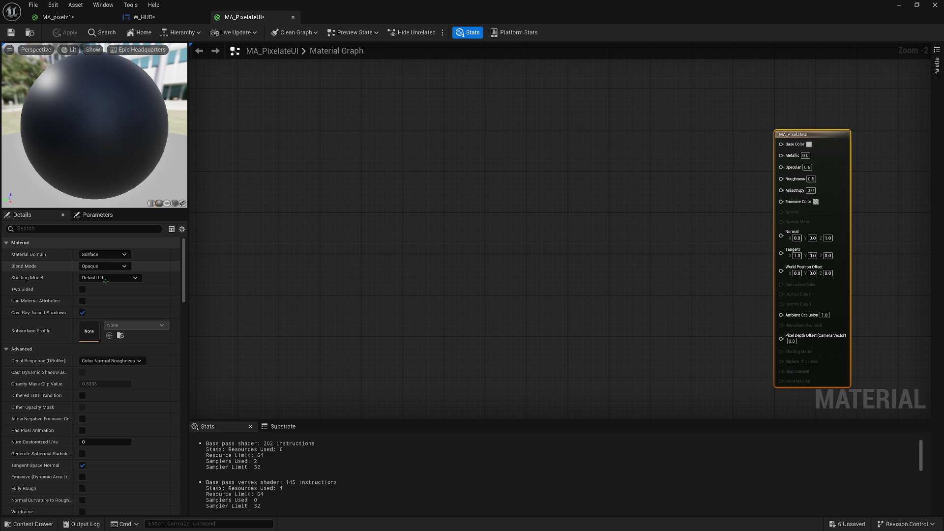
click(103, 254)
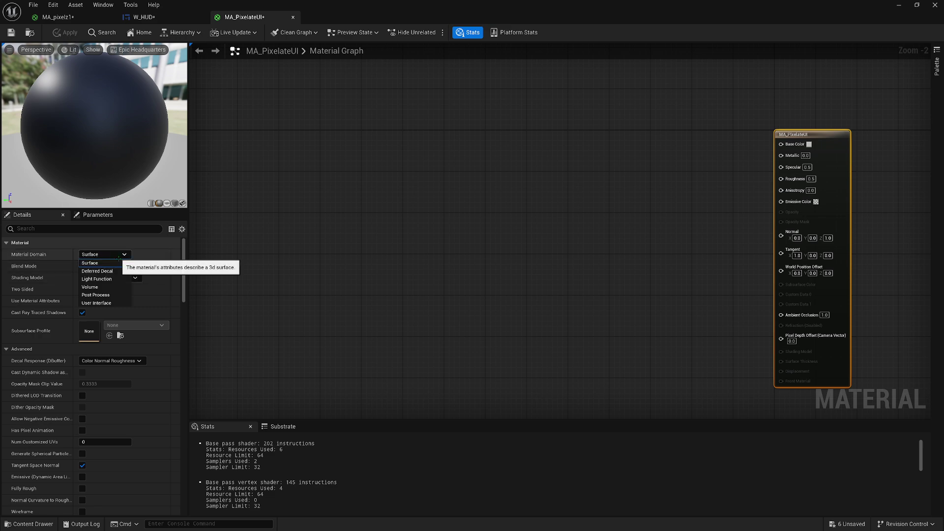
click(107, 303)
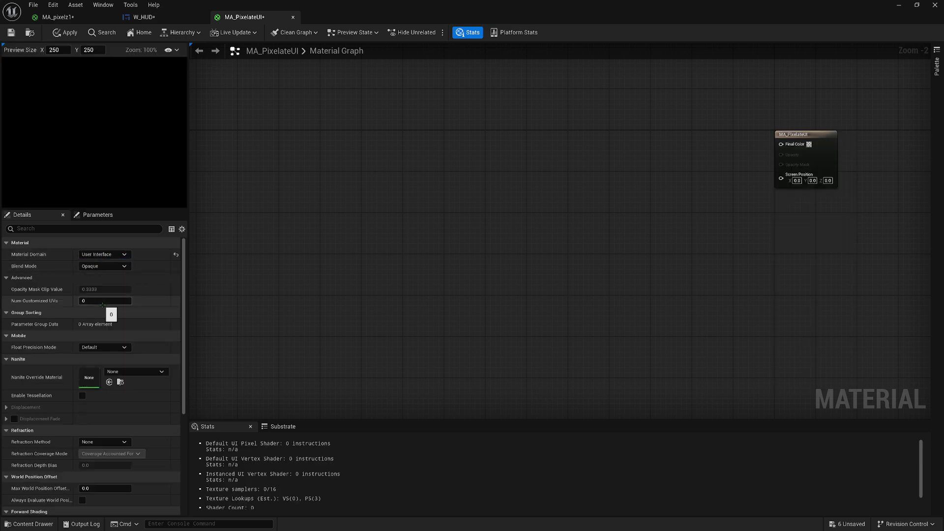
click(106, 267)
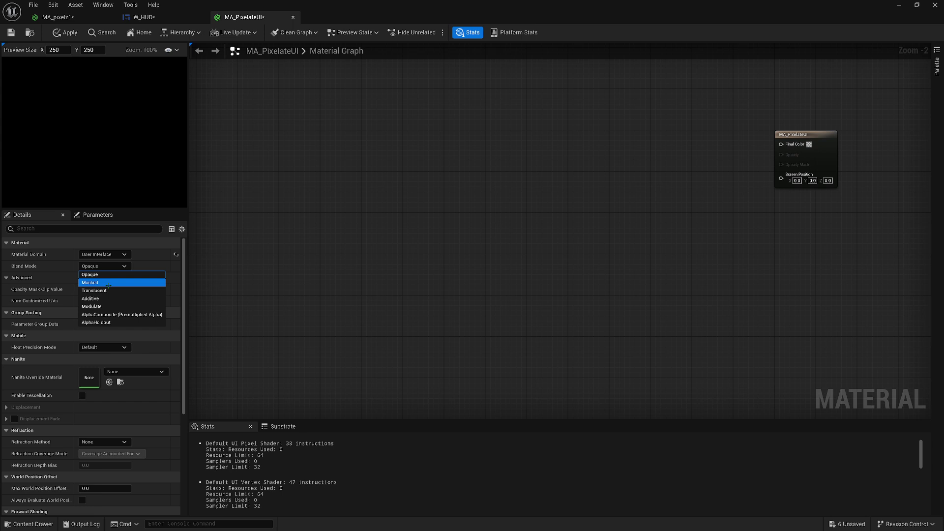
click(109, 290)
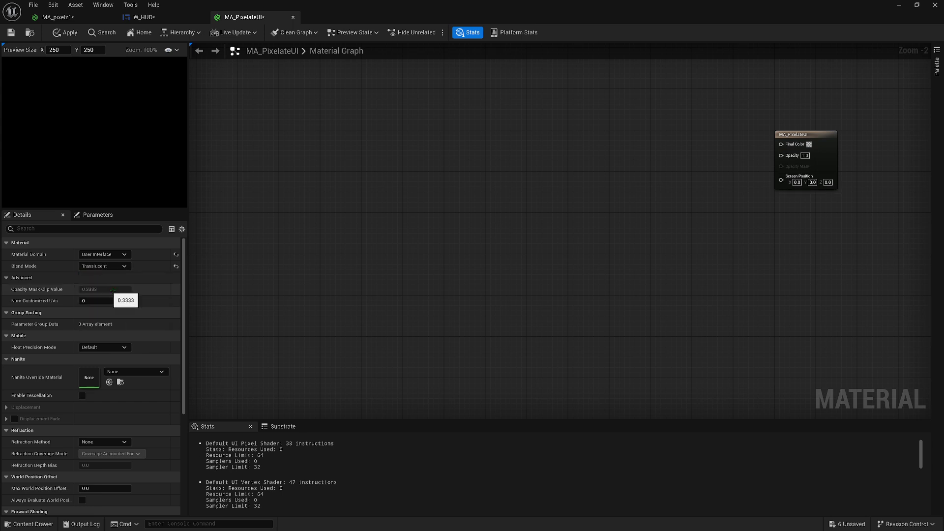
right_drag(491, 221, 501, 318)
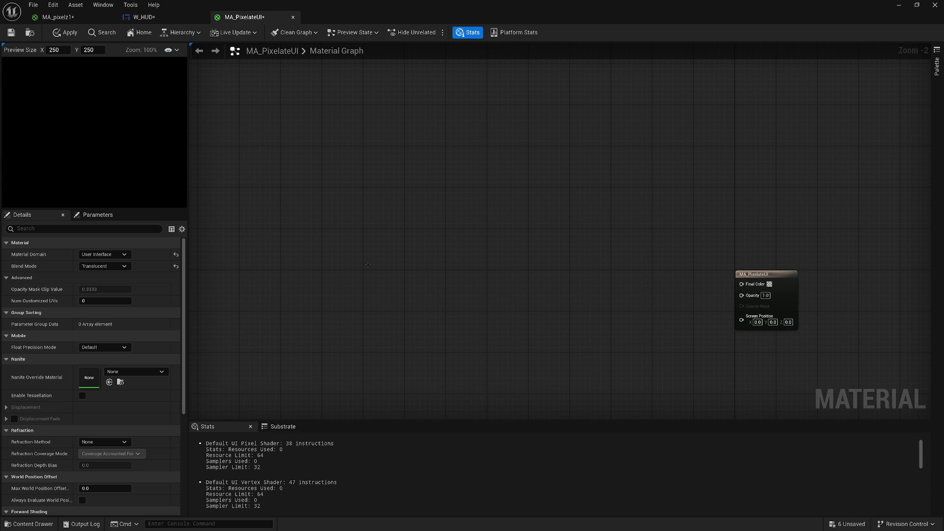
Add a Constant of 666 and paste a duplicate below it
click(327, 268)
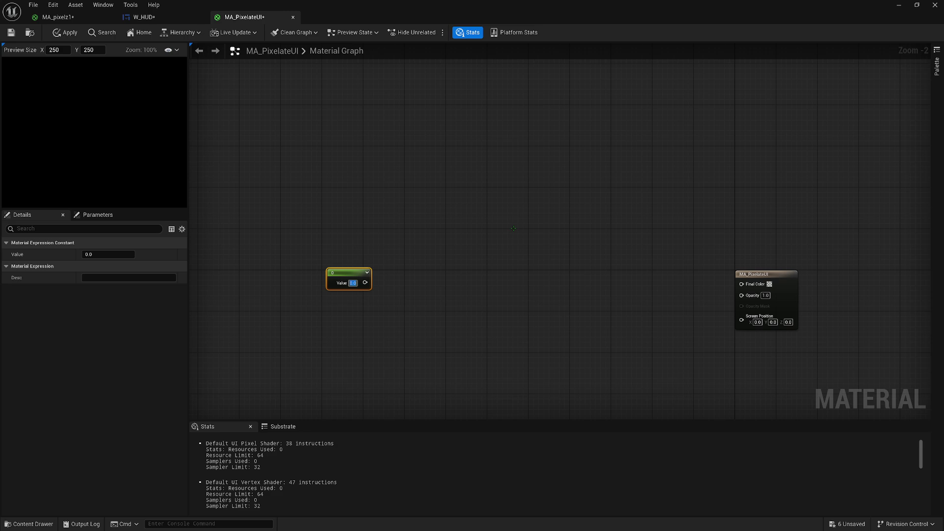
text(666)
key(Return)
click(485, 256)
click(350, 273)
key(ctrl+c)
key(ctrl+v)
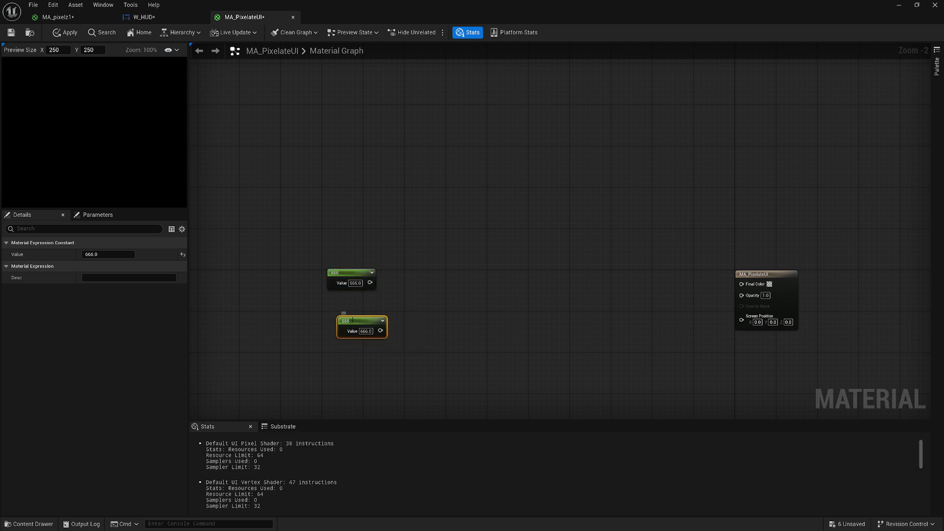
drag(354, 317, 342, 310)
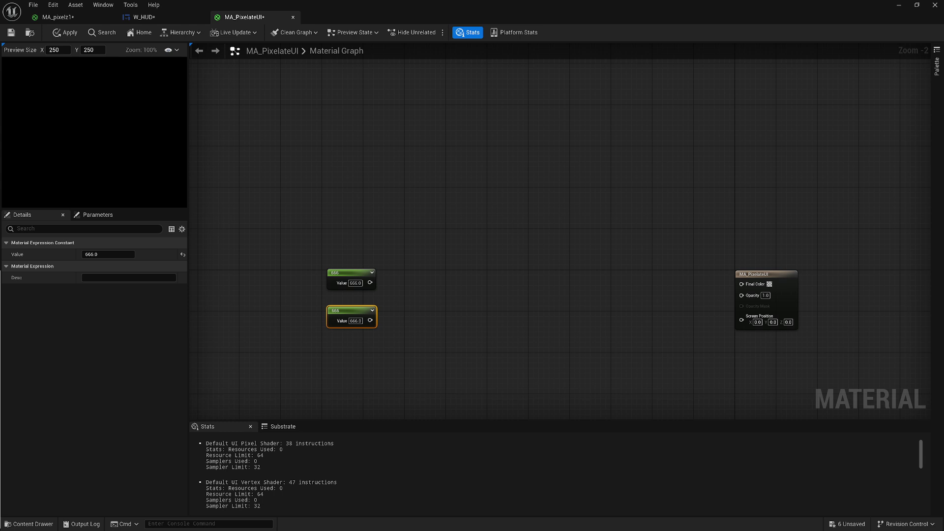
Append the two 666 constants into A and B, then feed the result into a Floor node
right_click(401, 277)
text(append)
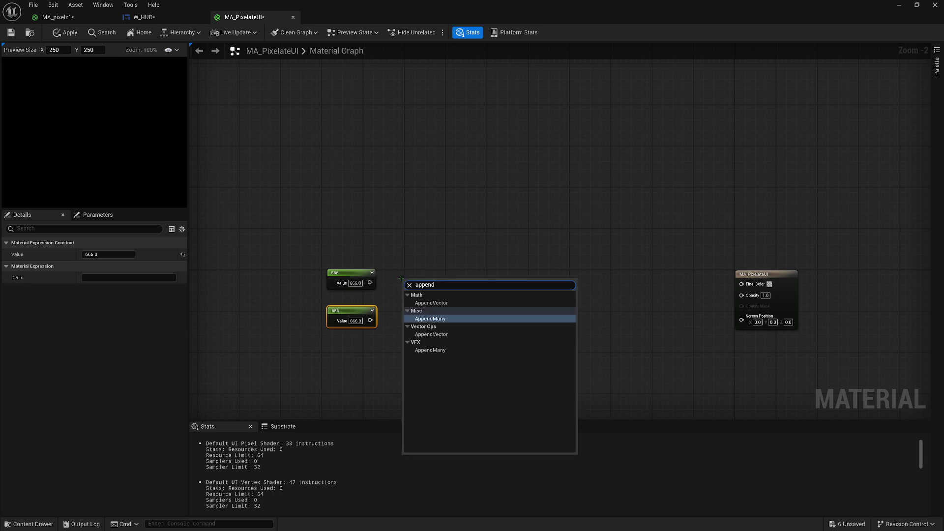
key(Up)
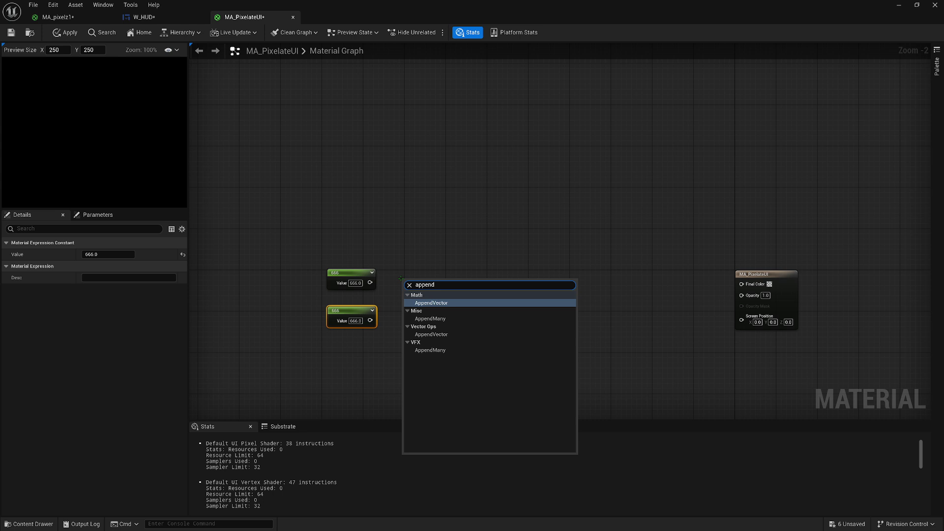
key(Return)
drag(370, 282, 407, 292)
drag(370, 320, 445, 291)
text(floor)
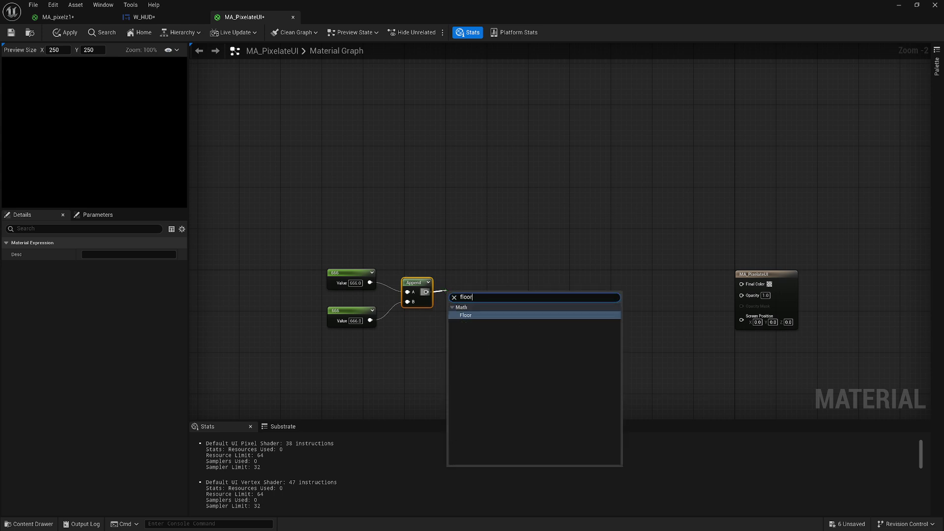
key(Return)
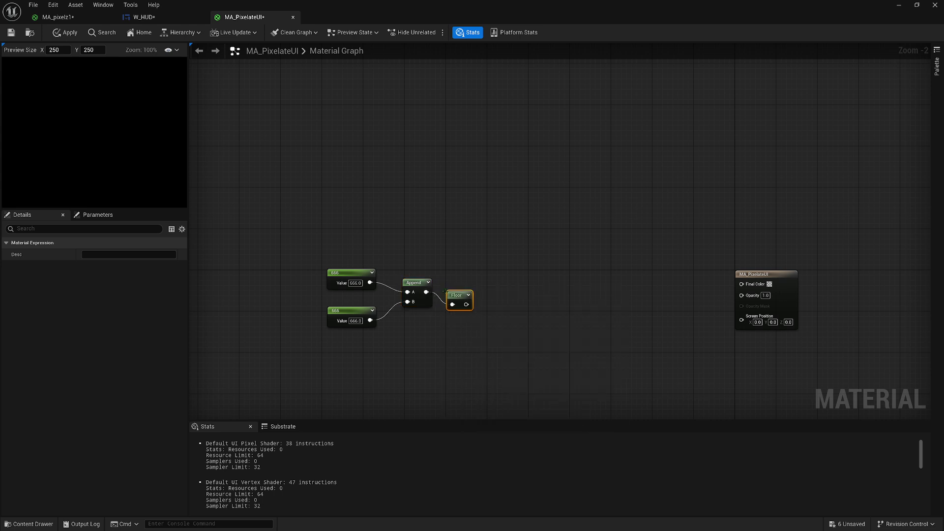
drag(459, 291, 462, 275)
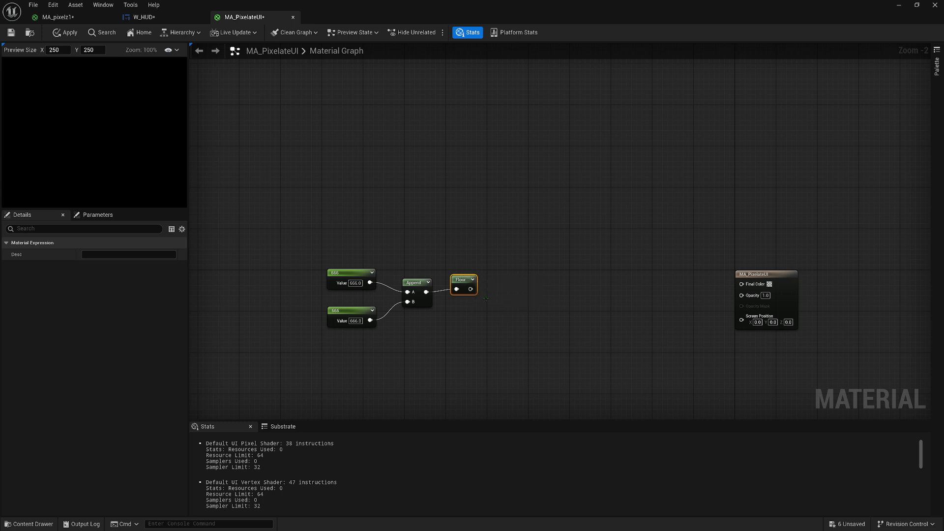
Multiply a TextureCoordinate (A) by the floored size (B)
drag(480, 288, 553, 256)
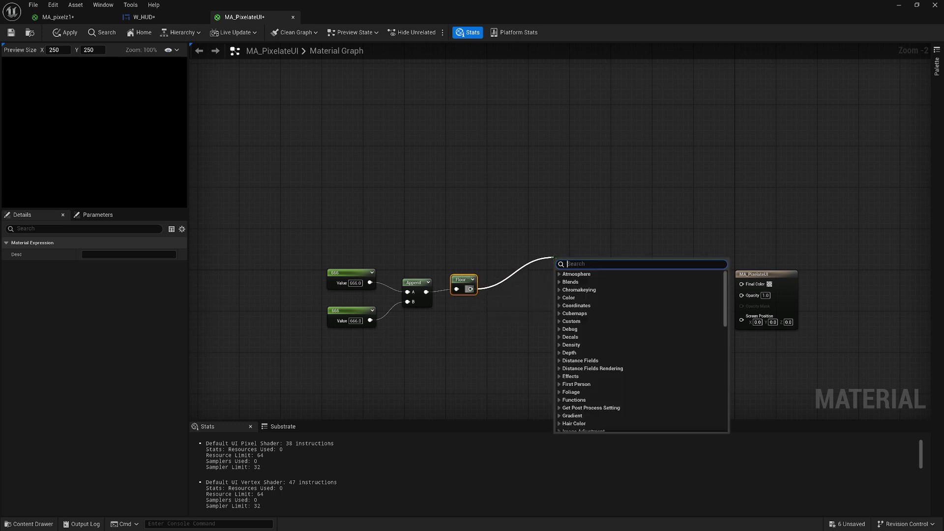
text(multiply)
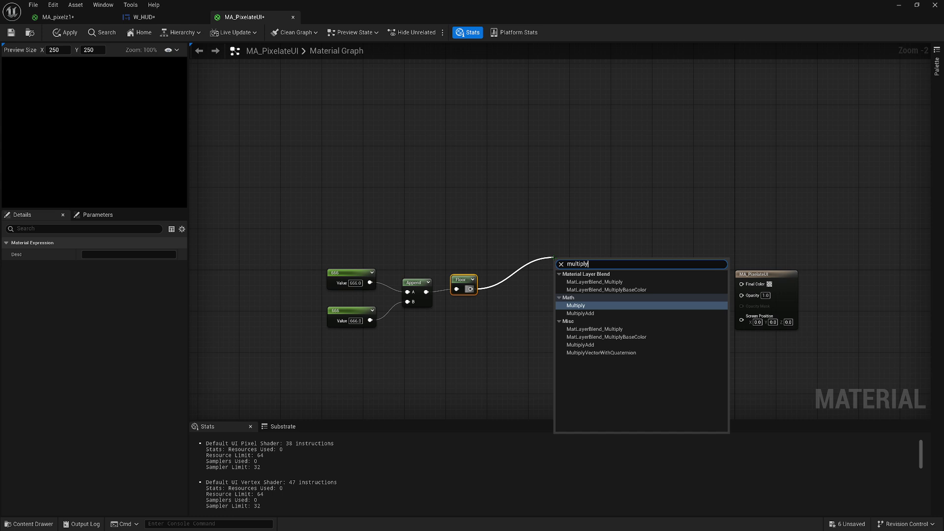
key(Return)
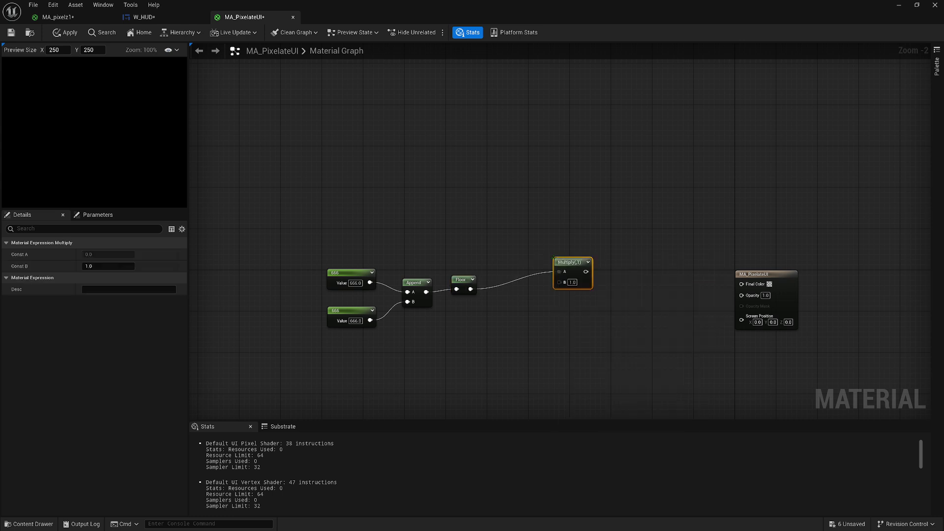
drag(556, 257, 541, 250)
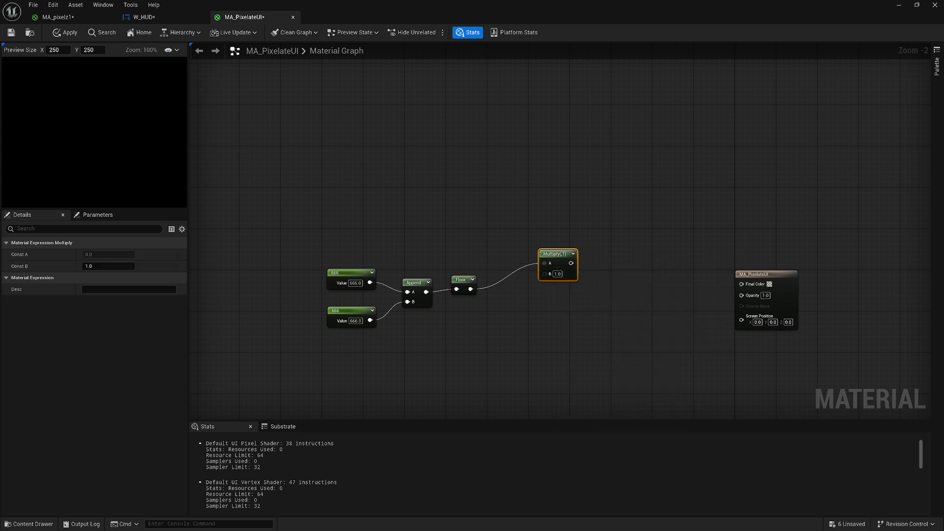
drag(471, 289, 443, 218)
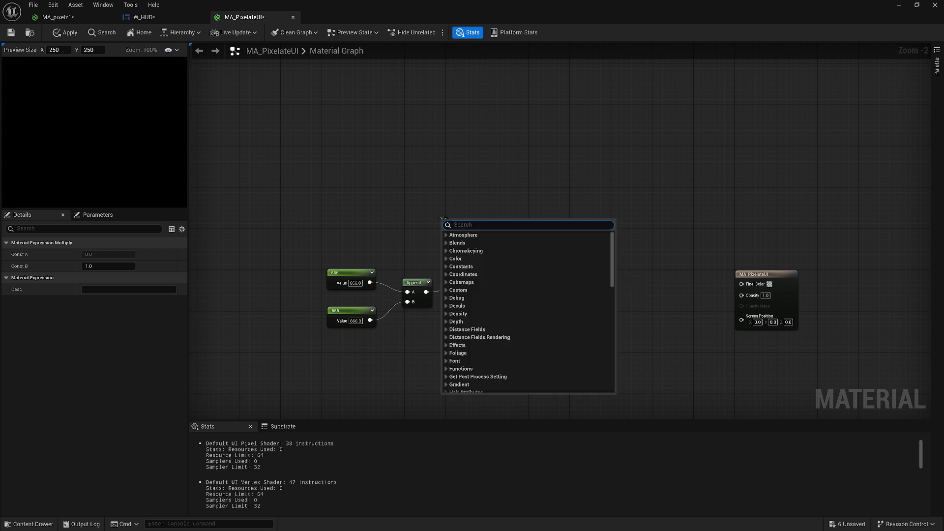
text(texcoord)
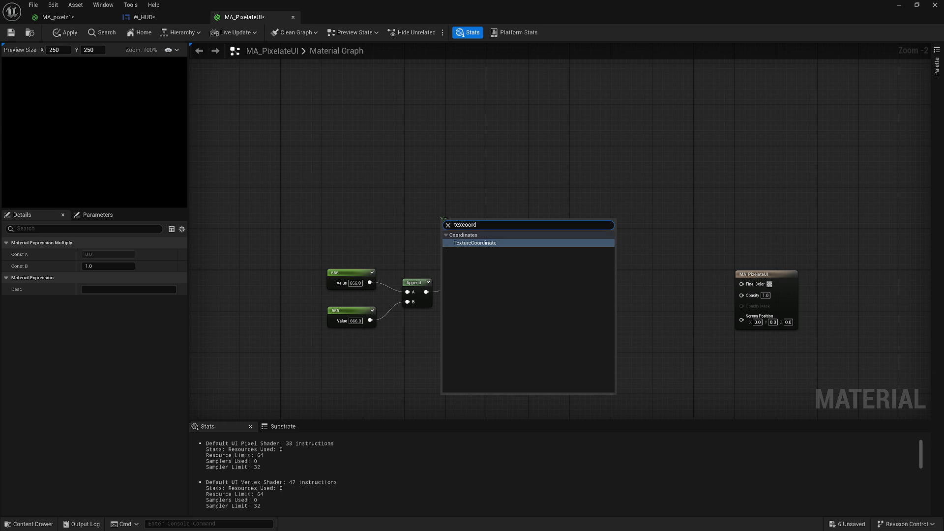
key(Return)
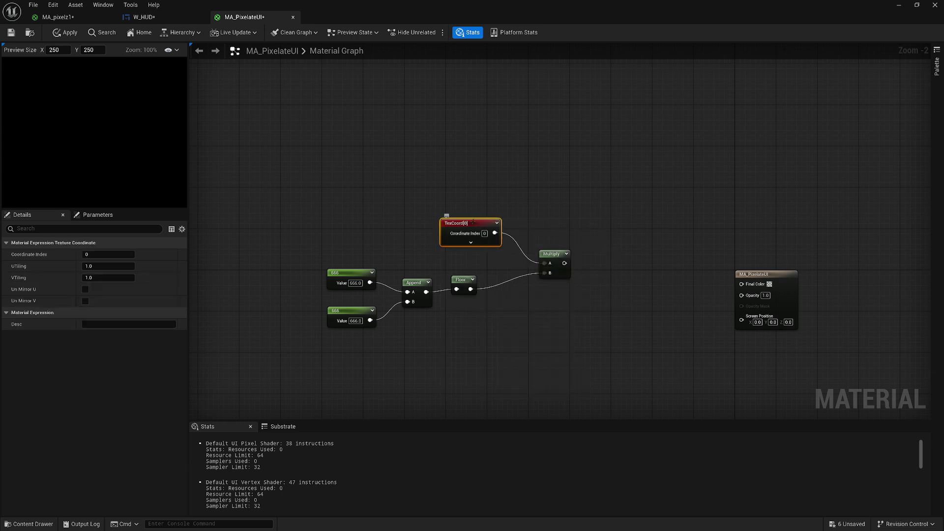
Floor the Multiply result and divide it by the first Floor output
right_drag(514, 201, 372, 214)
drag(421, 276, 436, 278)
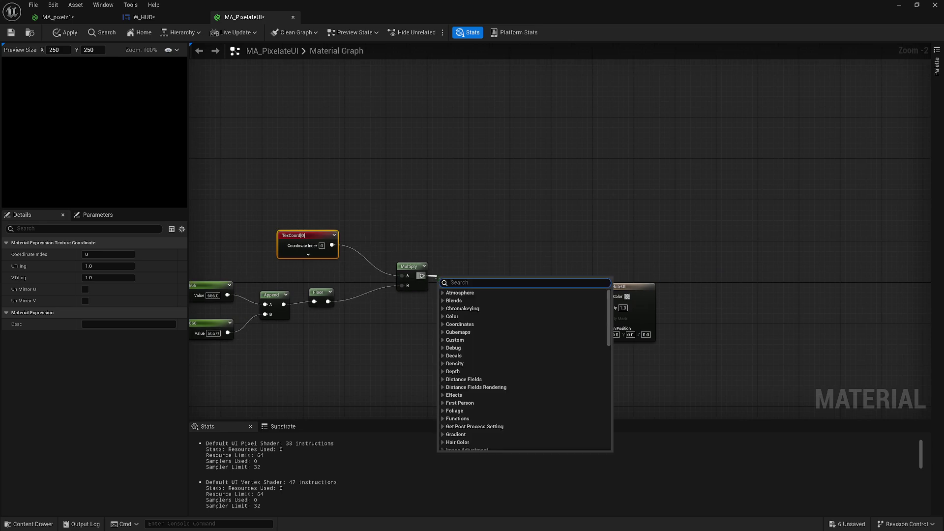
text(floor)
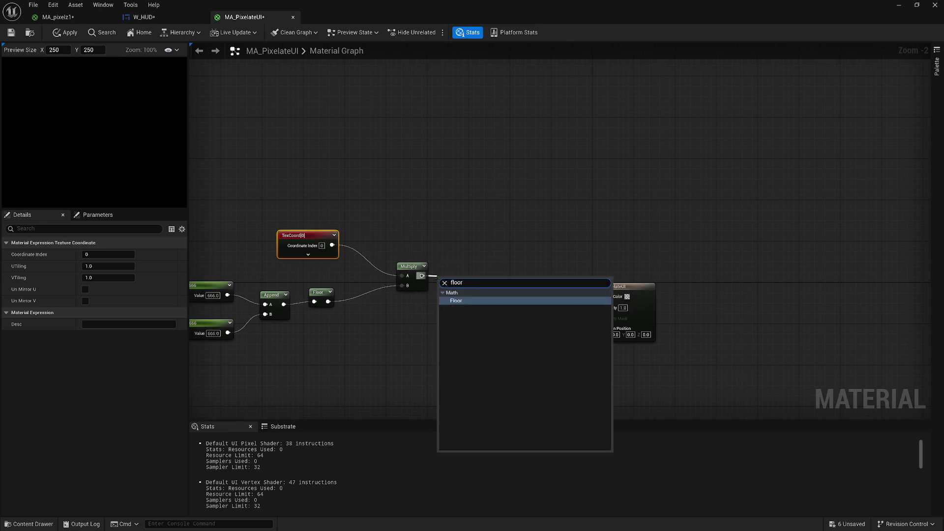
key(Return)
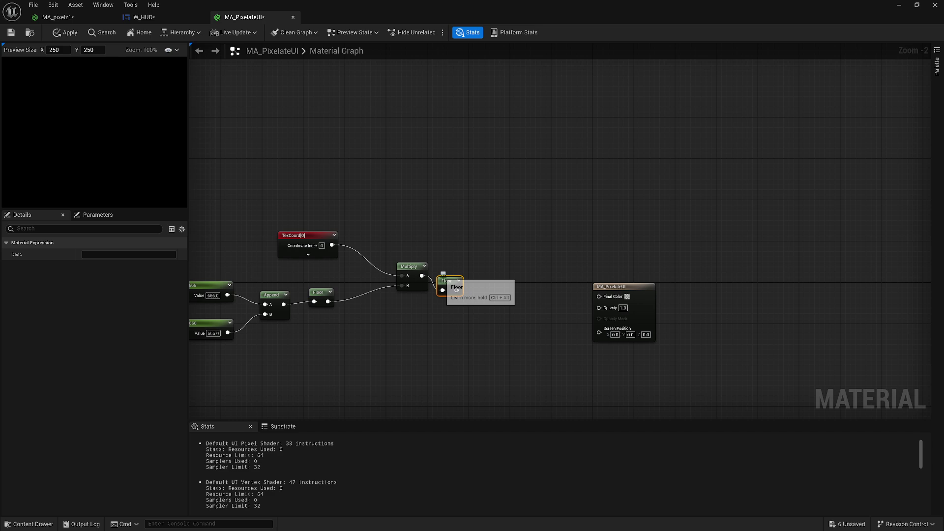
drag(443, 274, 457, 261)
right_drag(534, 264, 471, 268)
drag(403, 280, 438, 293)
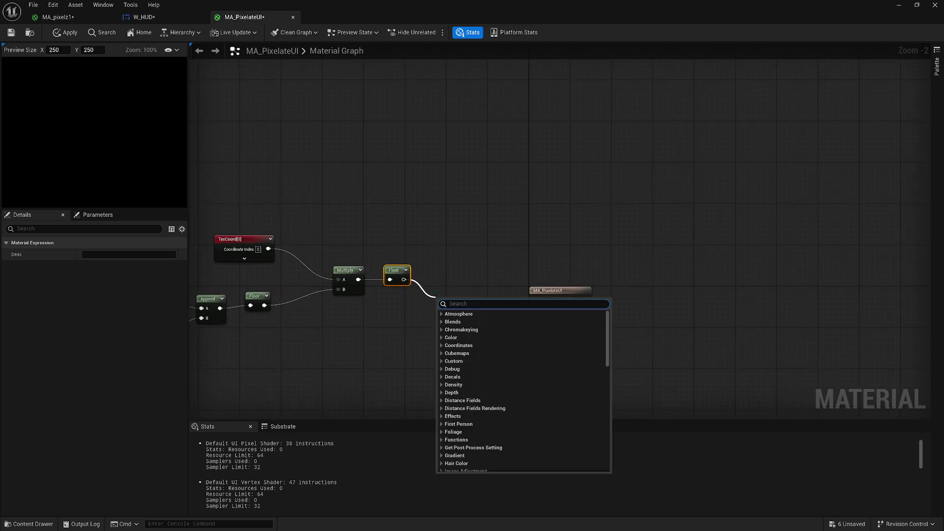
text(divide)
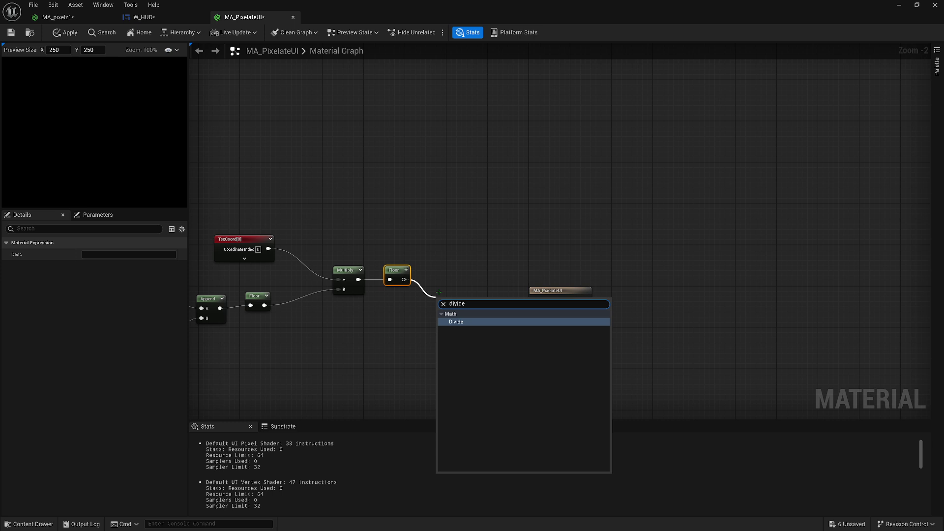
key(Return)
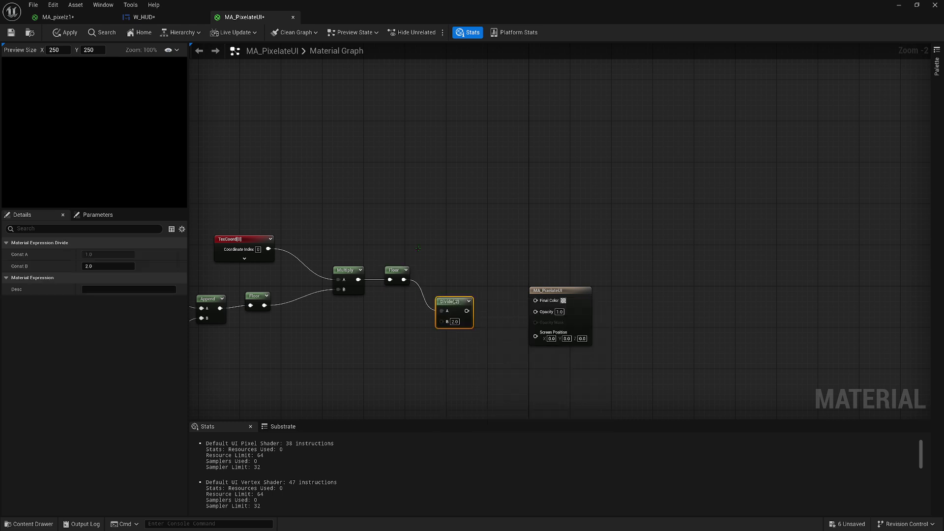
drag(264, 305, 481, 301)
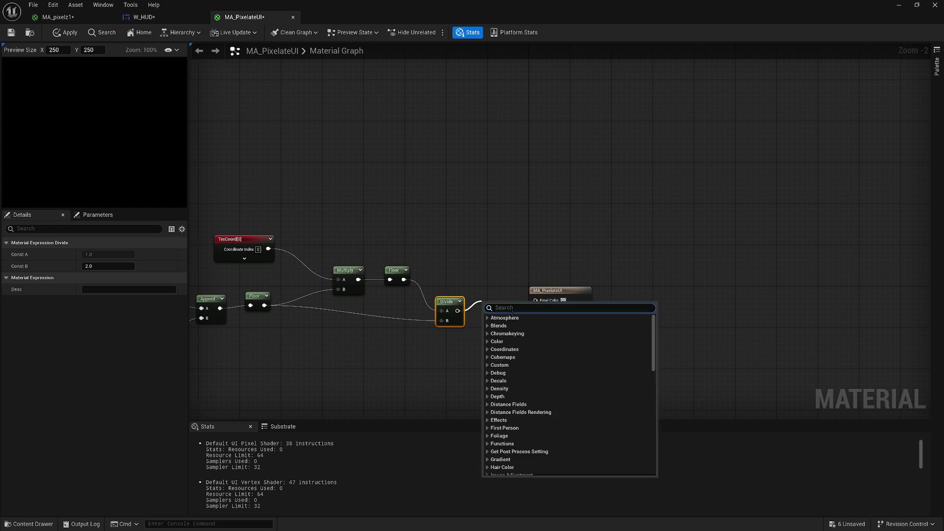
Add a TextureSampleParameter2D after Divide and name it Texture to match the retainer box
text(t)
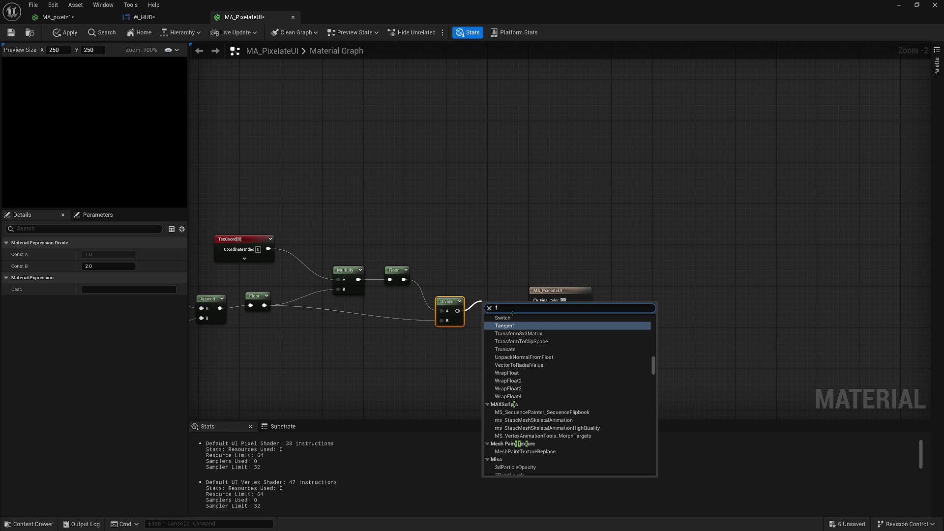
text(ex)
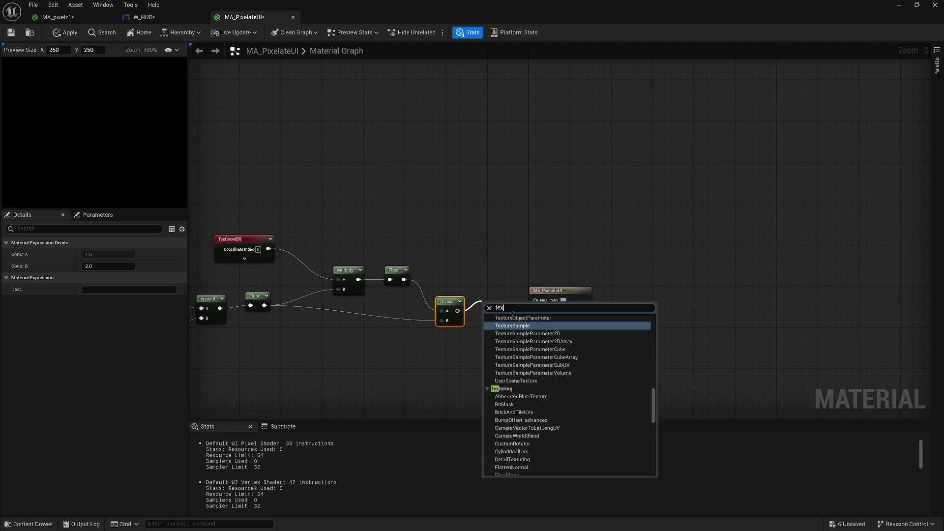
text(ture)
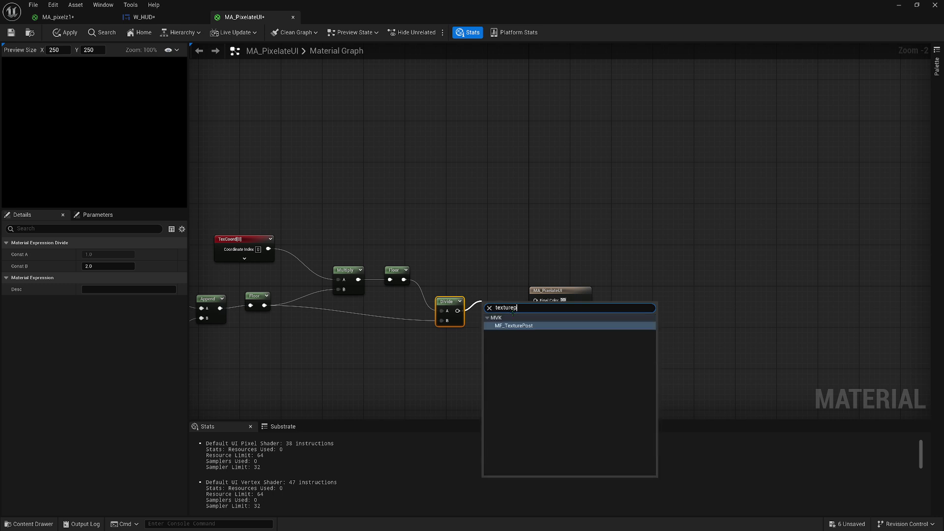
key(Down)
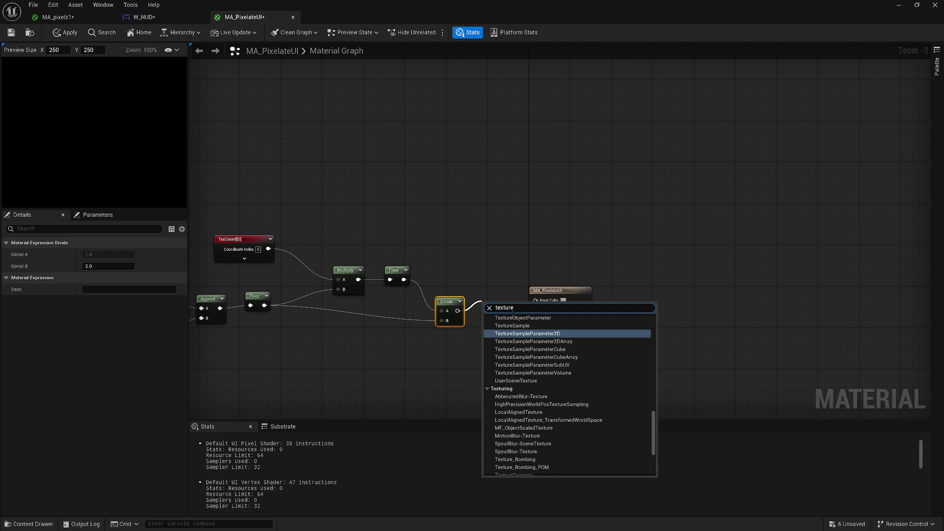
key(Return)
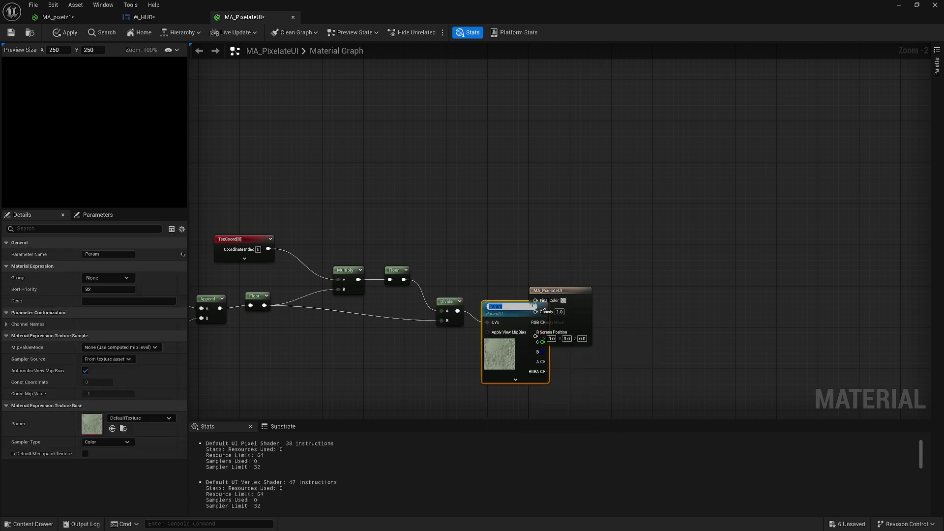
click(58, 17)
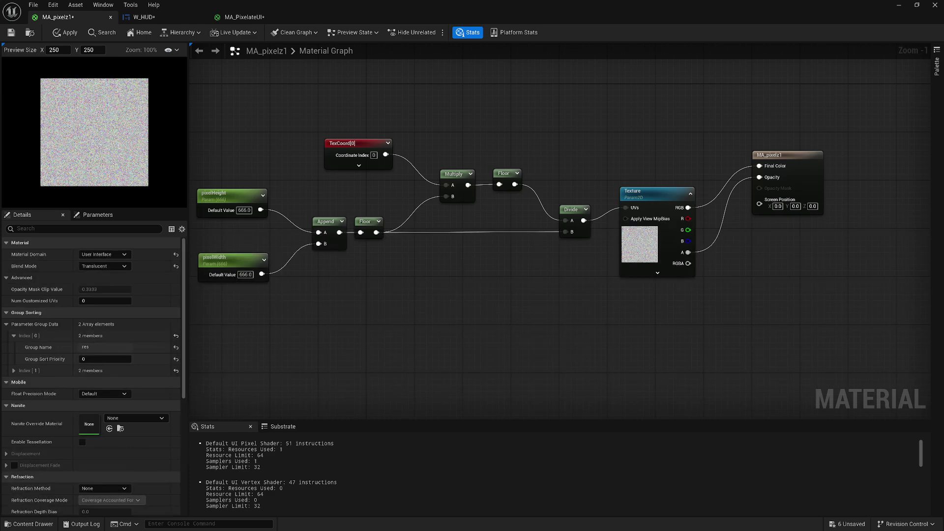
click(144, 17)
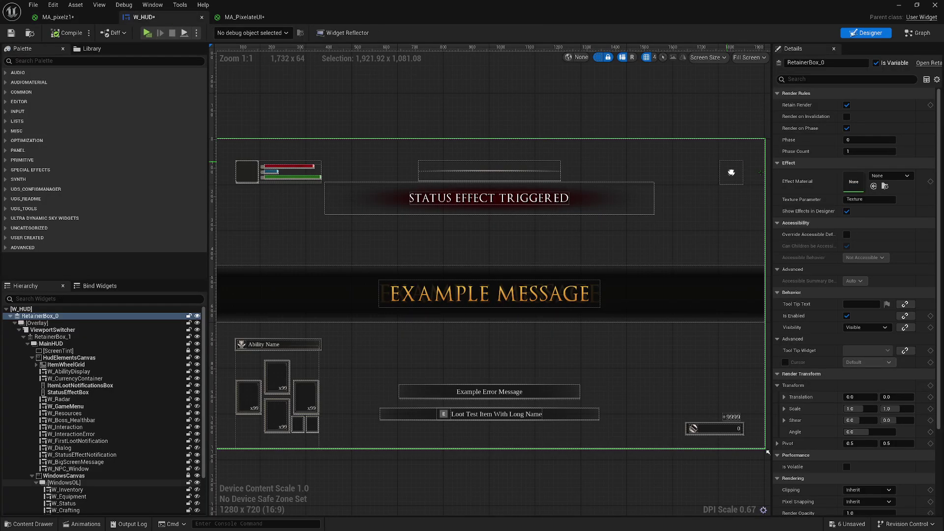
click(858, 199)
key(ctrl+c)
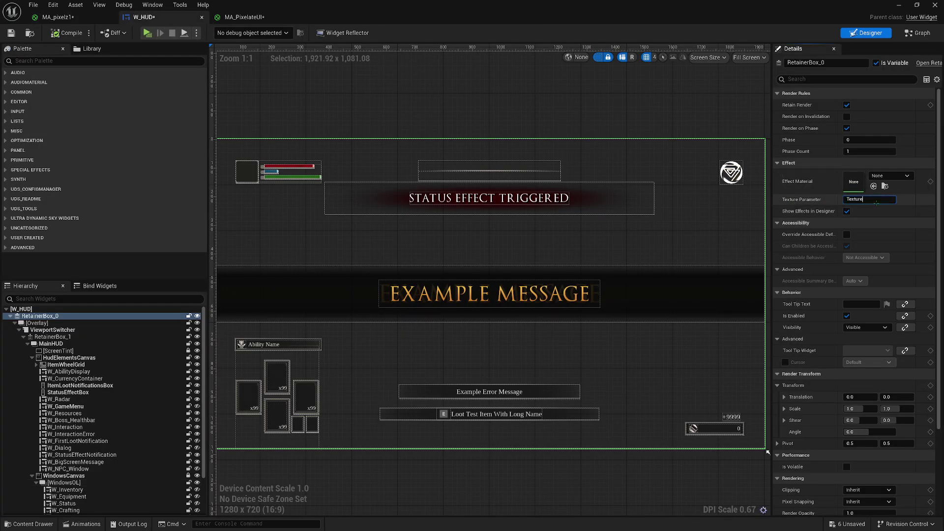
click(244, 17)
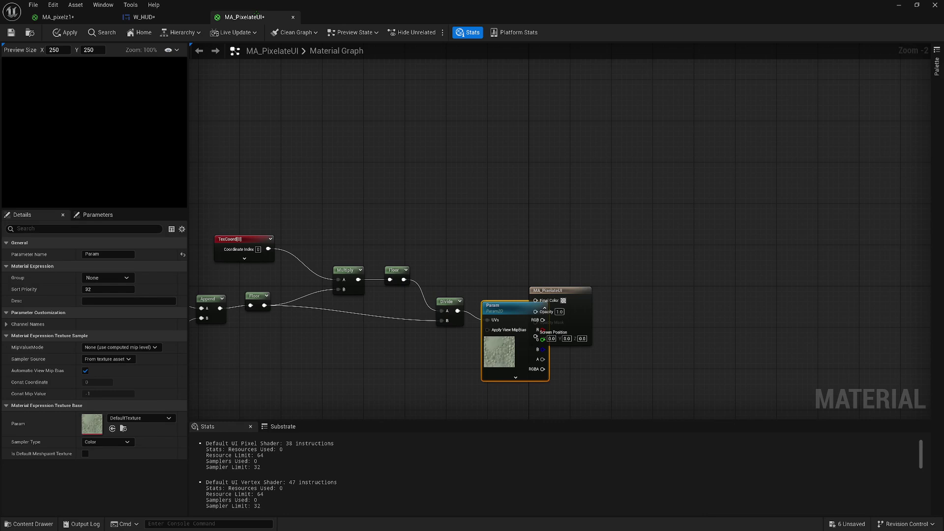
click(99, 254)
key(ctrl+v)
key(Return)
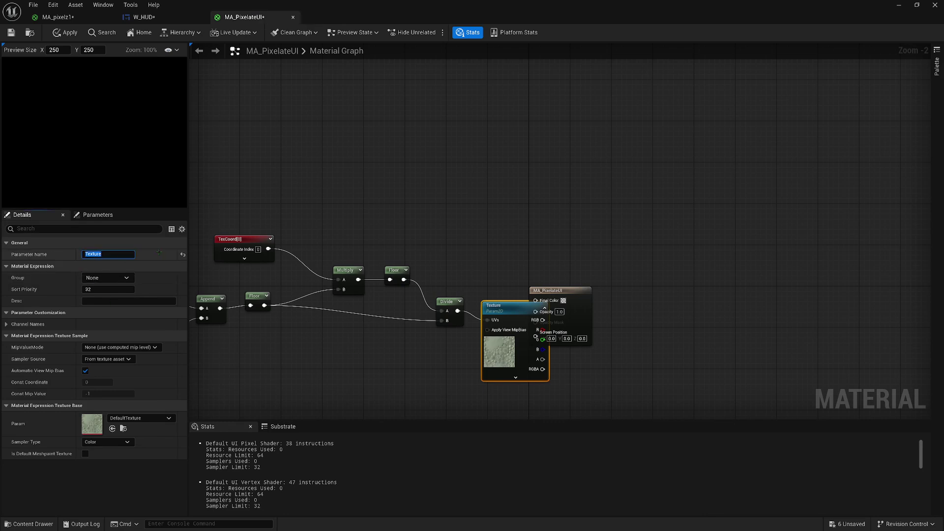
Wire the texture's RGB into Final Color and alpha into Opacity, then apply and save
drag(574, 293, 652, 293)
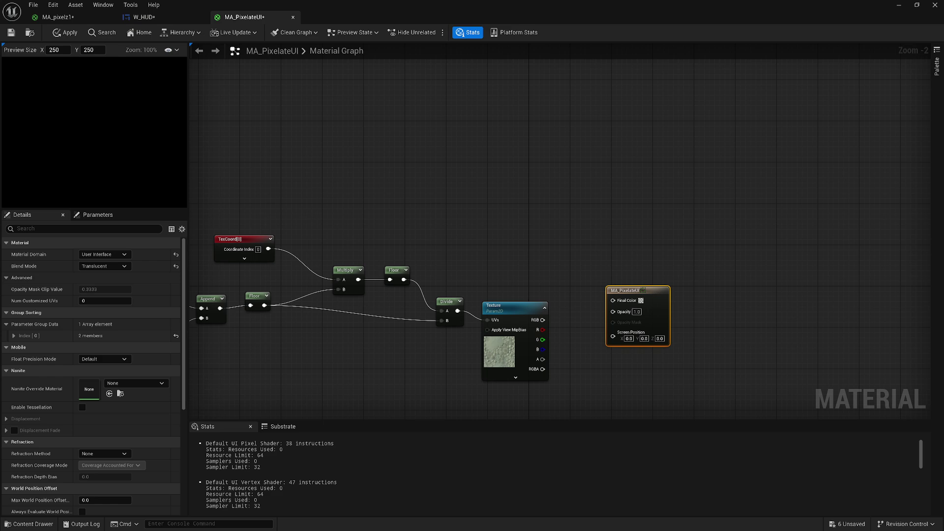
drag(541, 320, 613, 301)
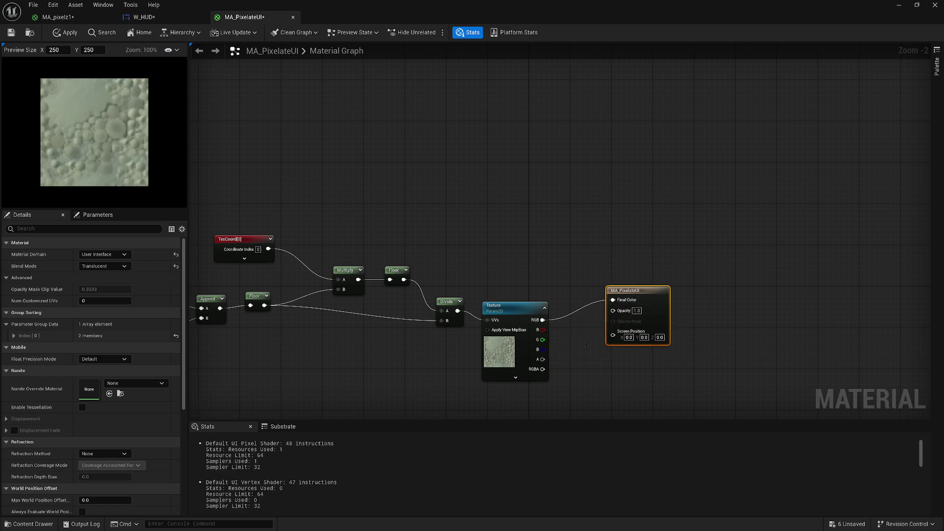
drag(543, 359, 614, 310)
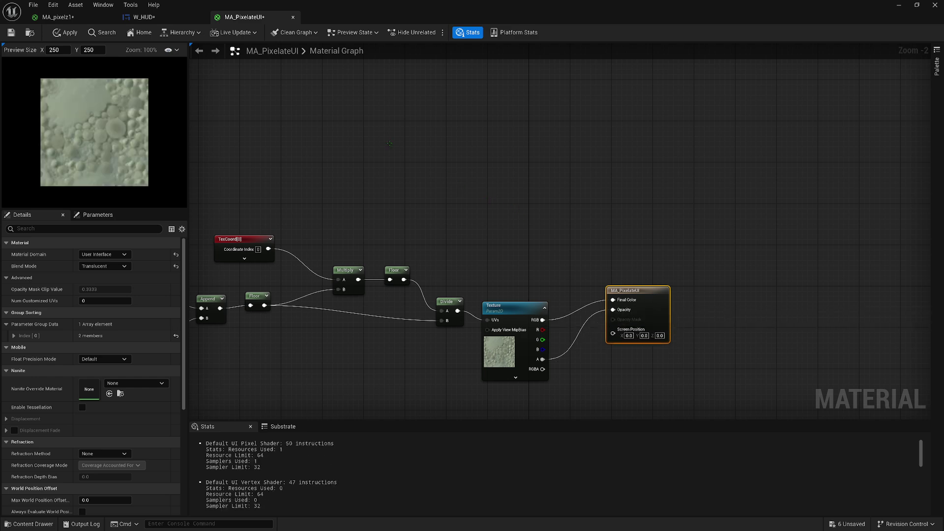
click(66, 32)
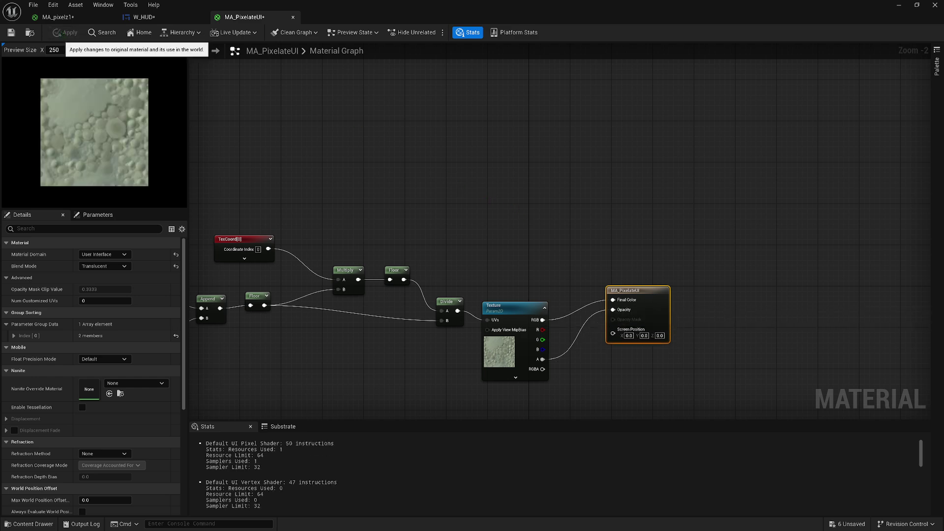
click(11, 33)
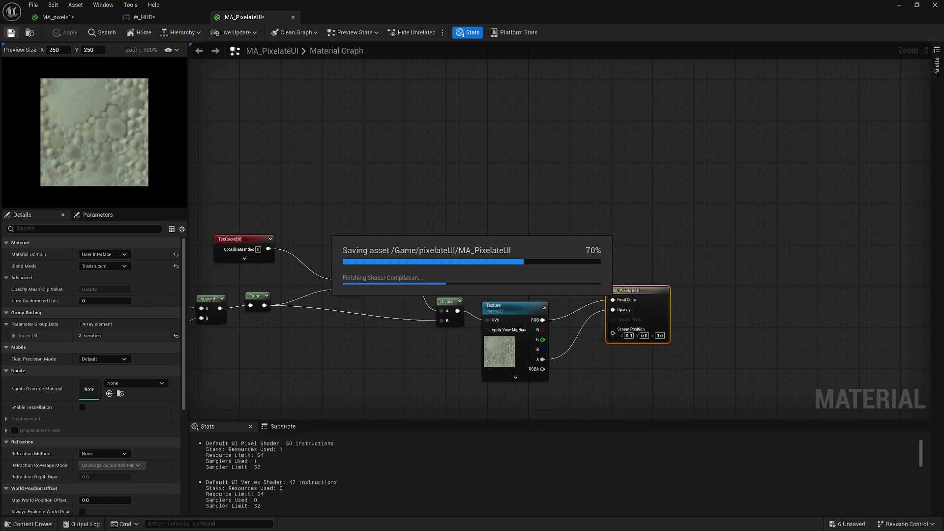
click(144, 17)
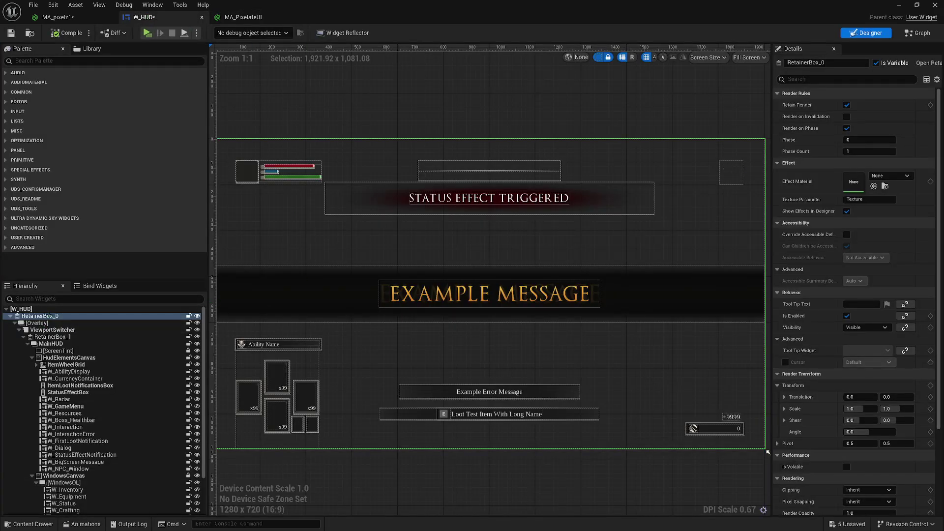
Set RetainerBox_0's Effect Material to MA_PixelateUI so the HUD preview pixelates
click(42, 316)
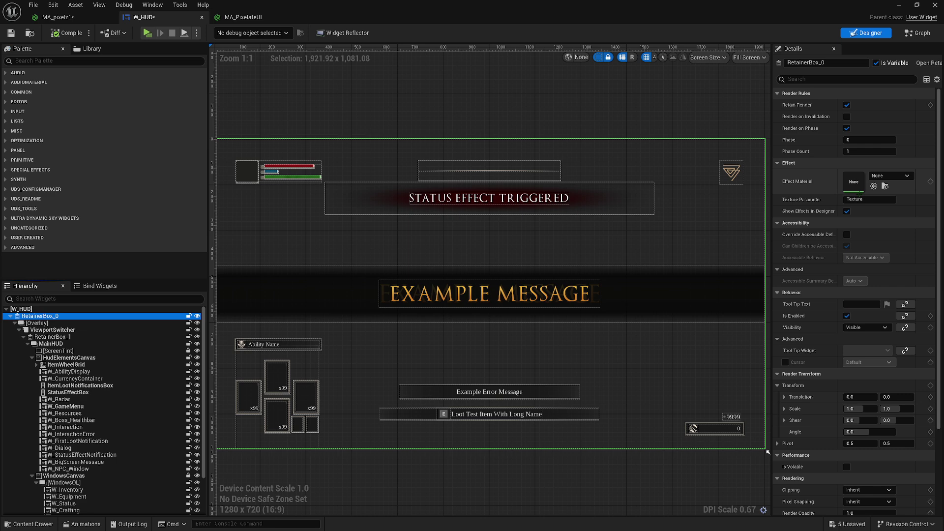
click(891, 176)
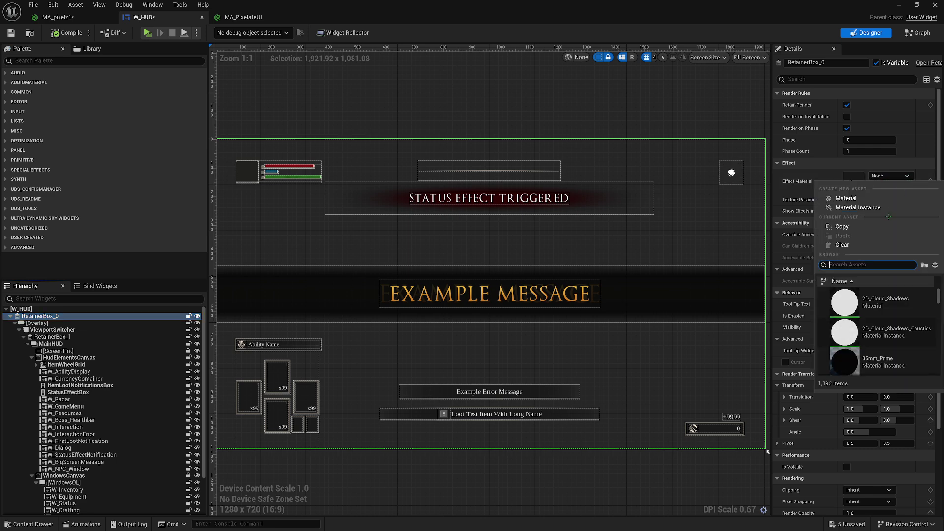
text(pi)
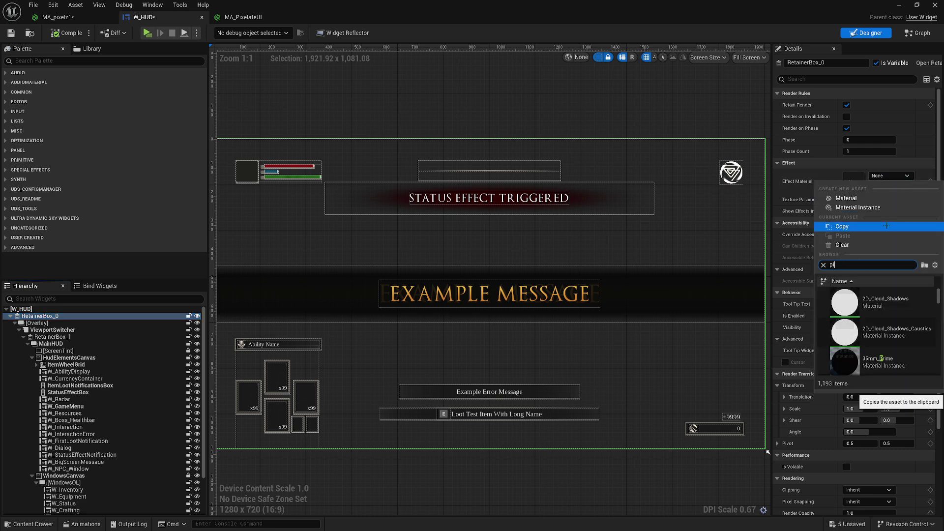
text(xelat)
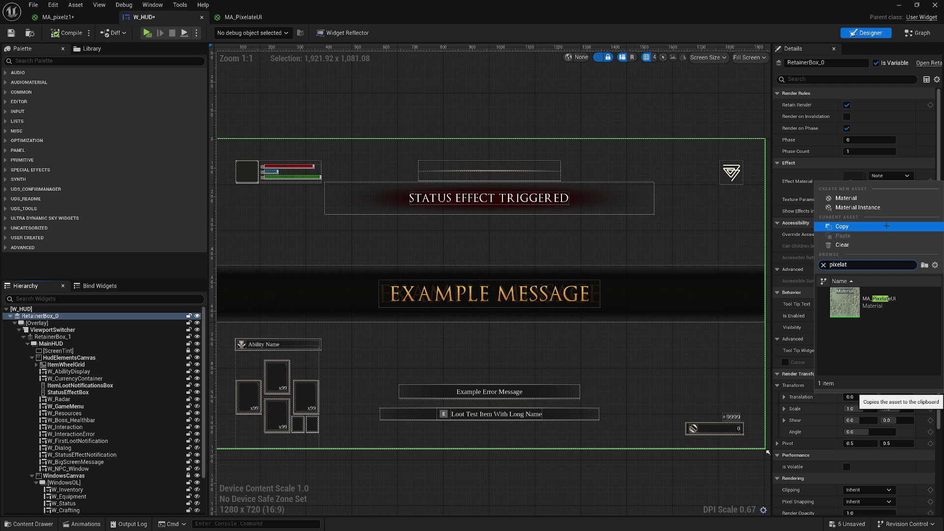
click(891, 298)
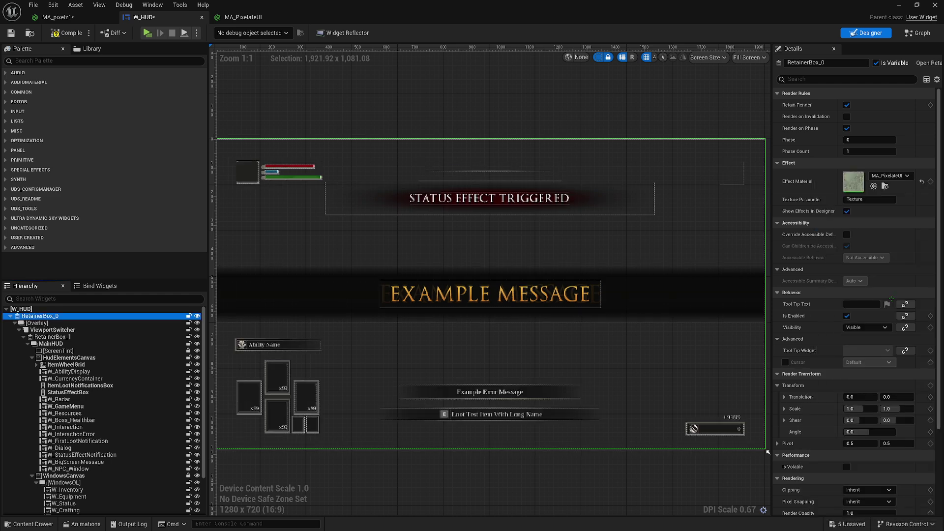
right_drag(399, 112, 402, 104)
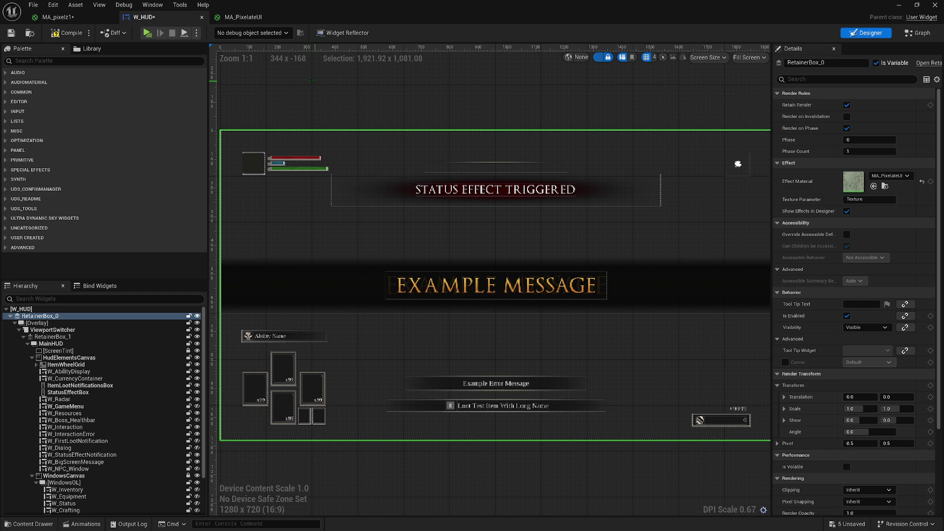
click(248, 16)
Zoom into the pixel-size nodes and check that the first constant holds 666
right_drag(334, 201, 501, 194)
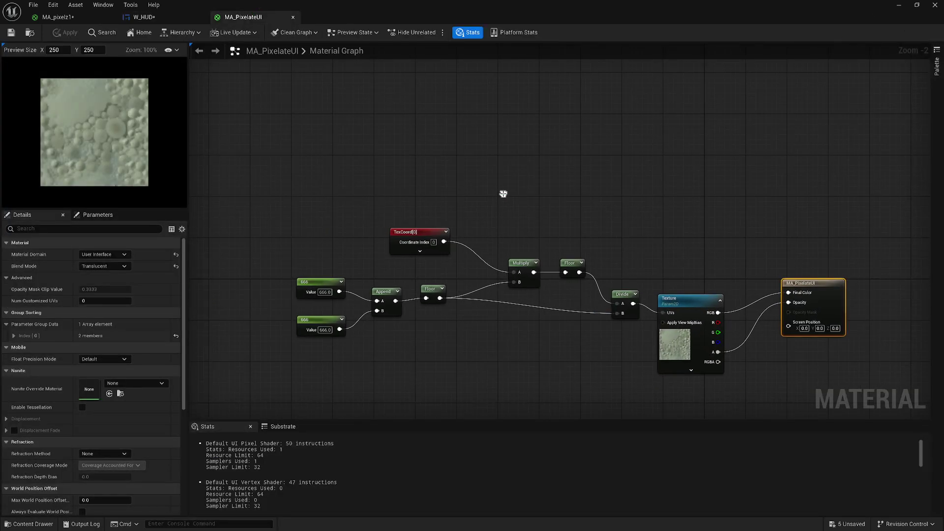
scroll(351, 177, up, 2)
right_drag(425, 243, 441, 203)
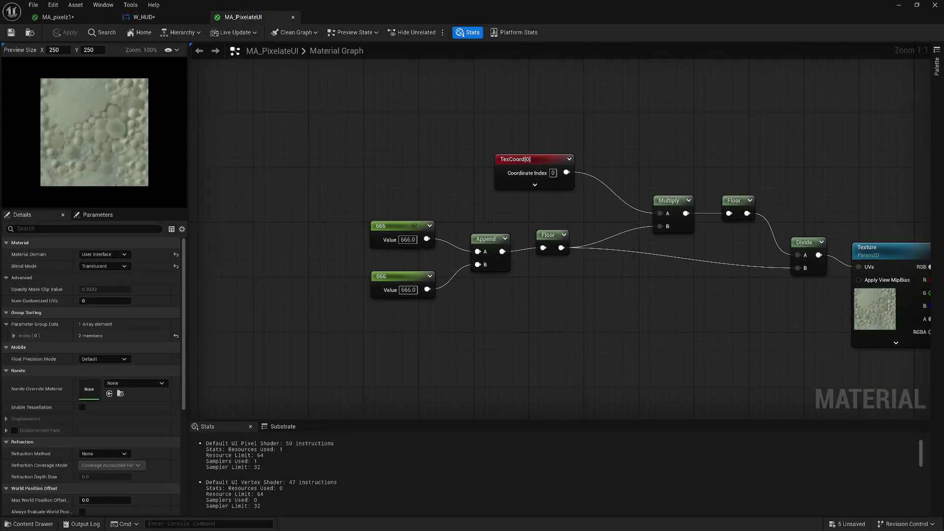
click(408, 240)
right_drag(429, 183, 322, 180)
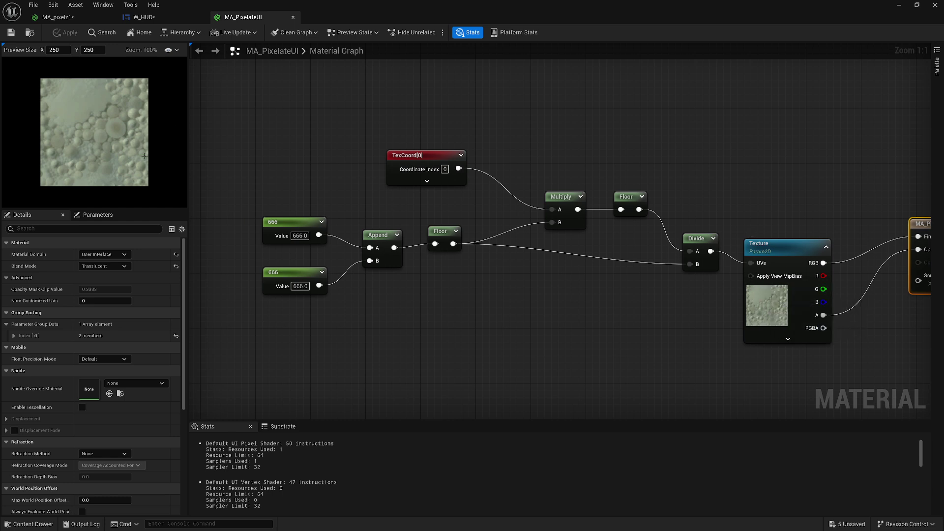
click(144, 17)
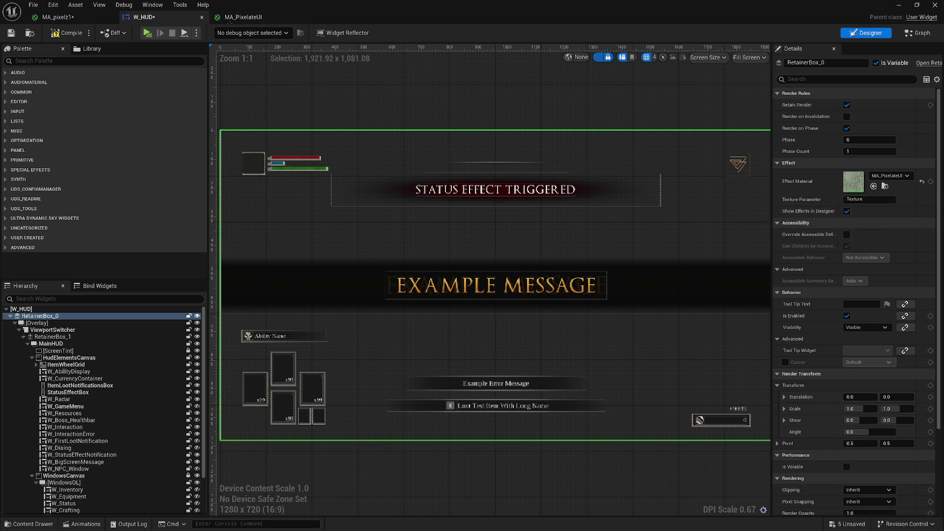
Bring up the 666 constant's node actions and leave it unconverted, comparing against W_HUD
click(231, 18)
right_drag(307, 114, 266, 108)
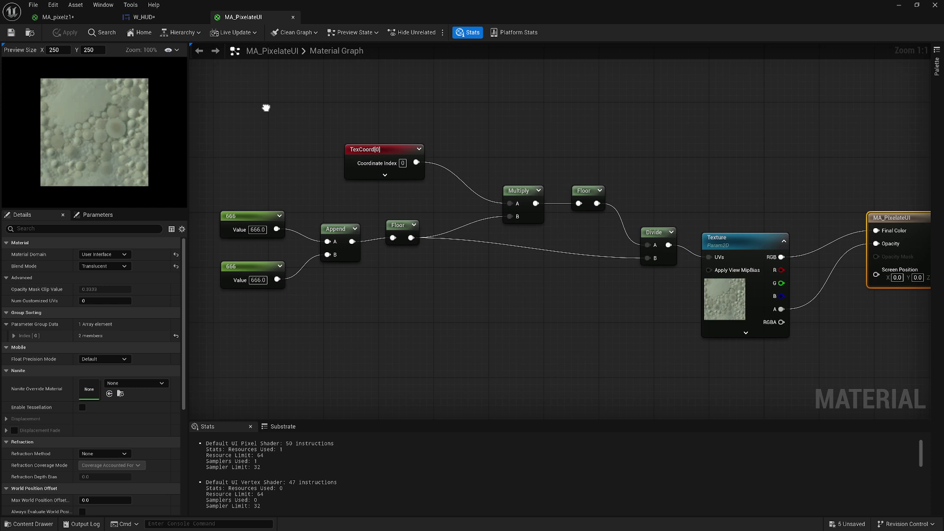
right_click(248, 216)
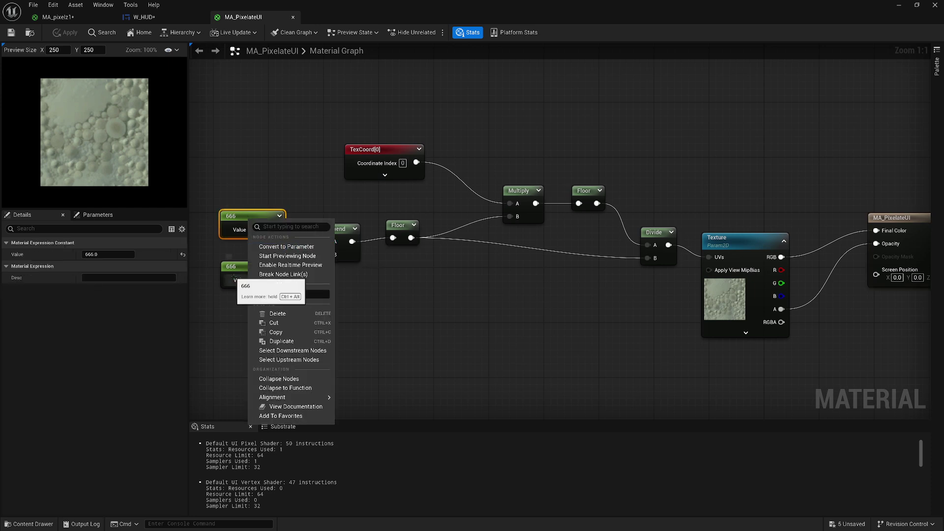
click(241, 257)
click(240, 256)
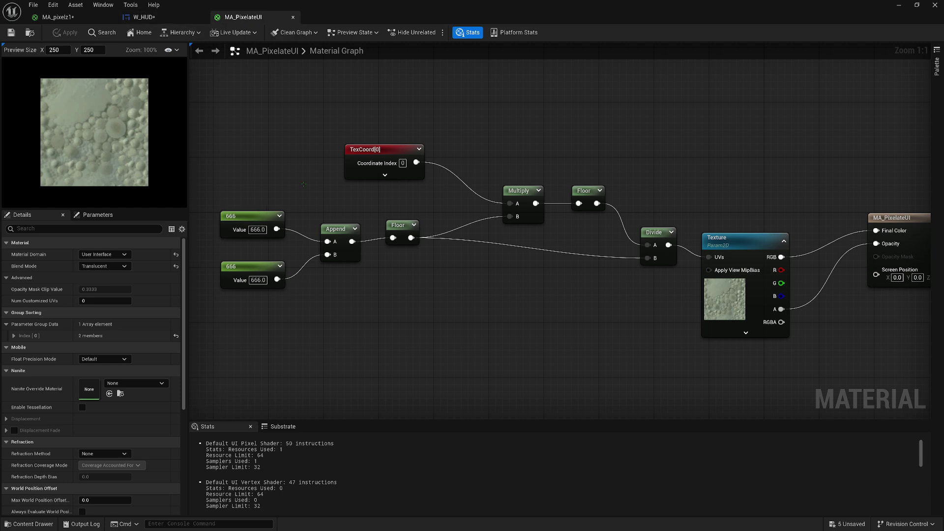
right_drag(287, 134, 275, 140)
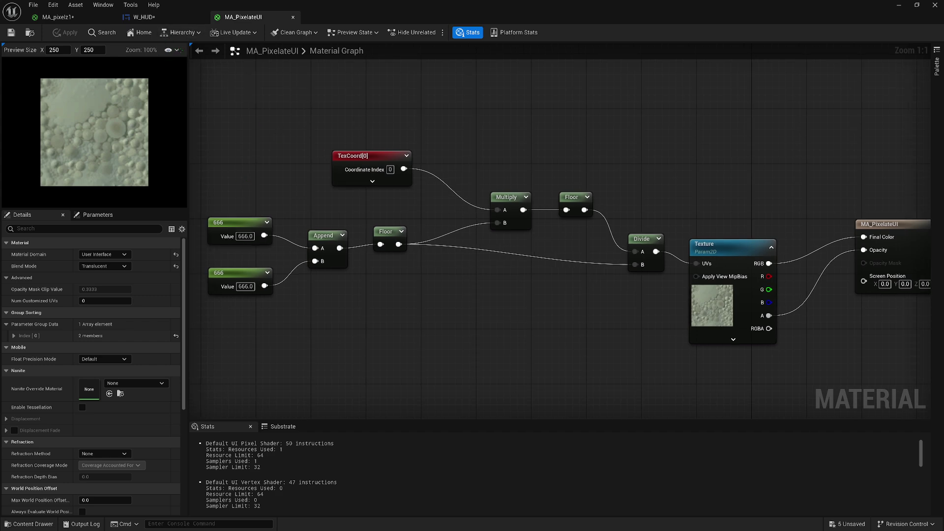
click(148, 16)
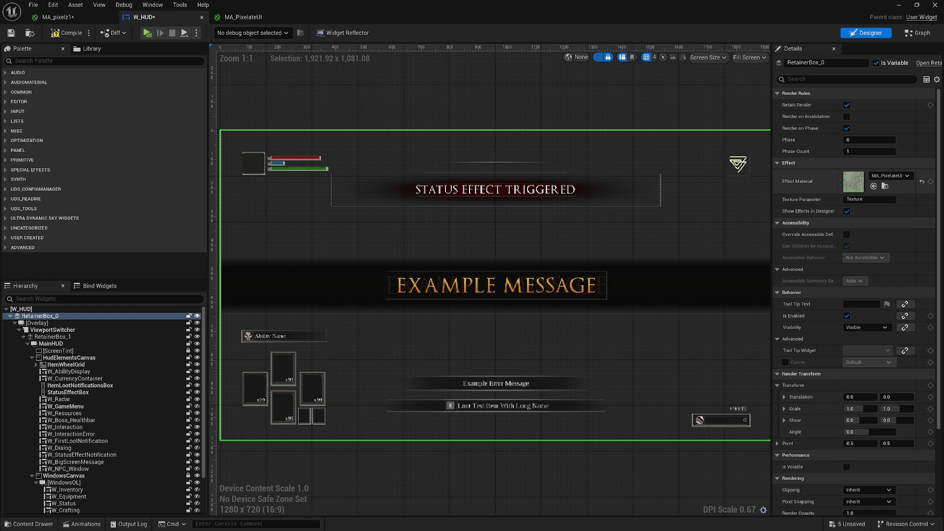
click(243, 17)
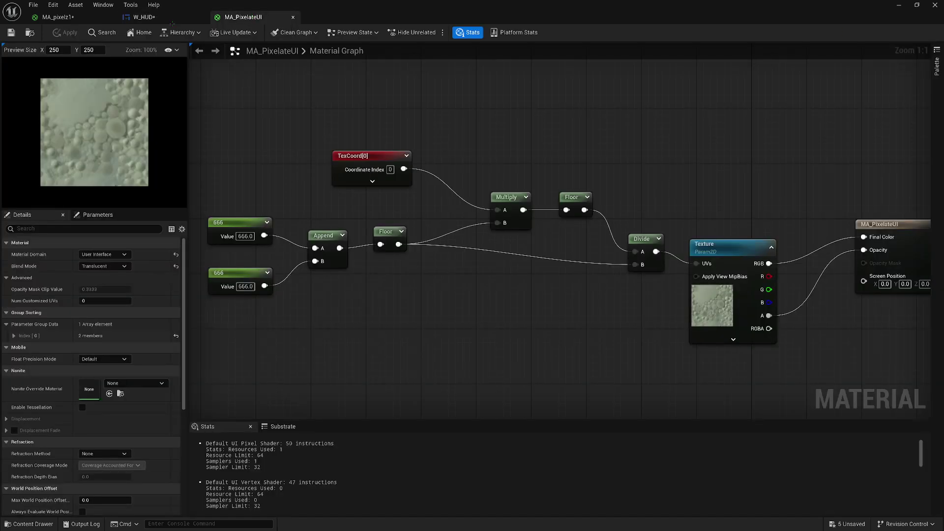
click(167, 16)
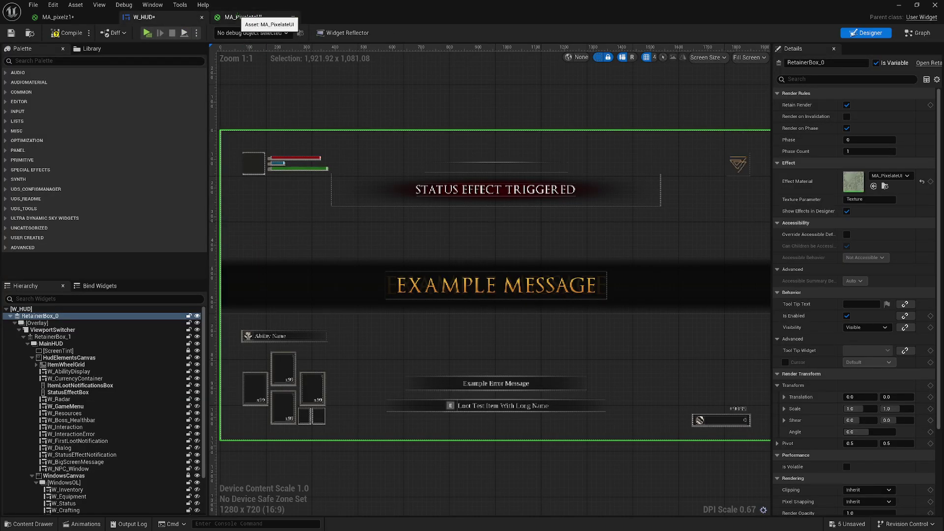
click(238, 17)
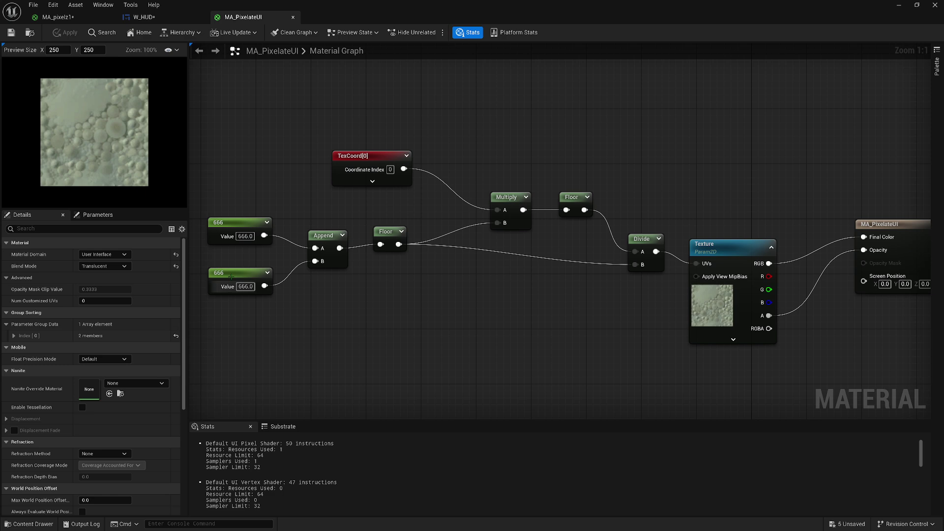
right_drag(265, 177, 246, 169)
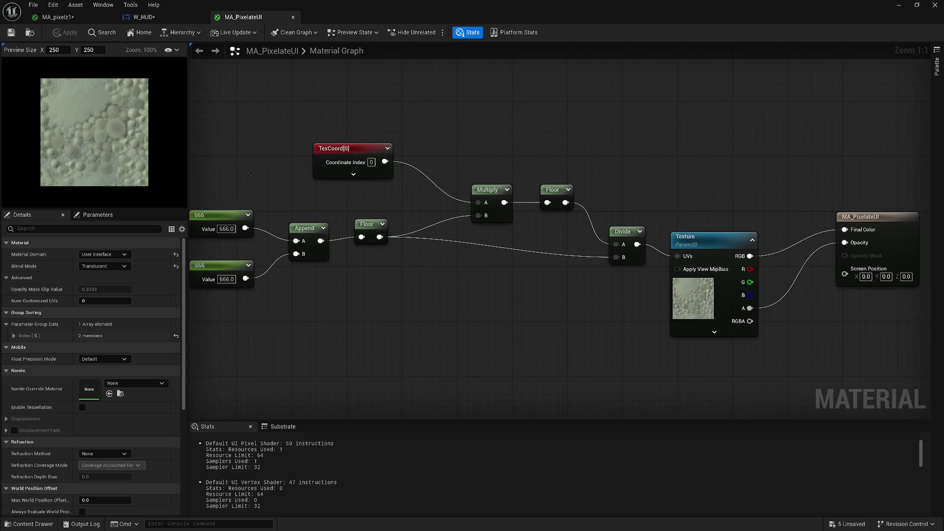
Compile and save W_HUD and close the editor to return to the level
click(144, 17)
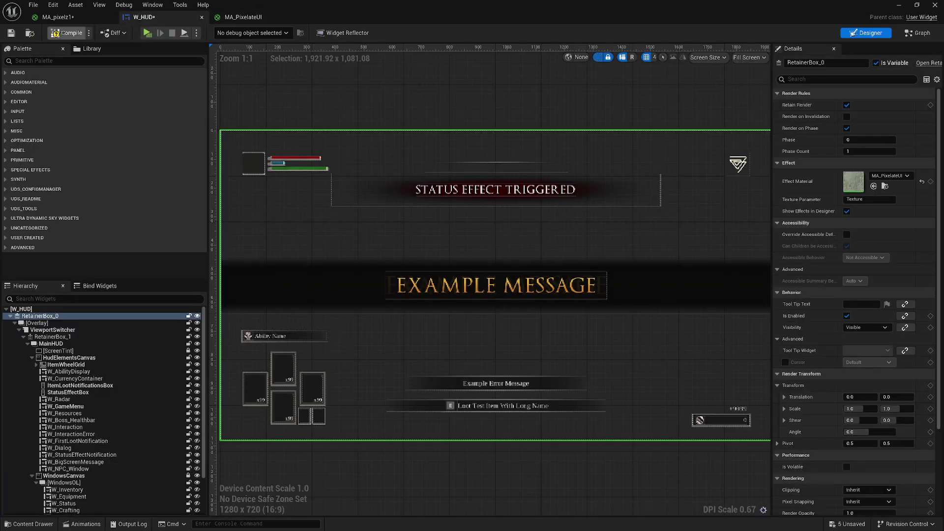
click(69, 33)
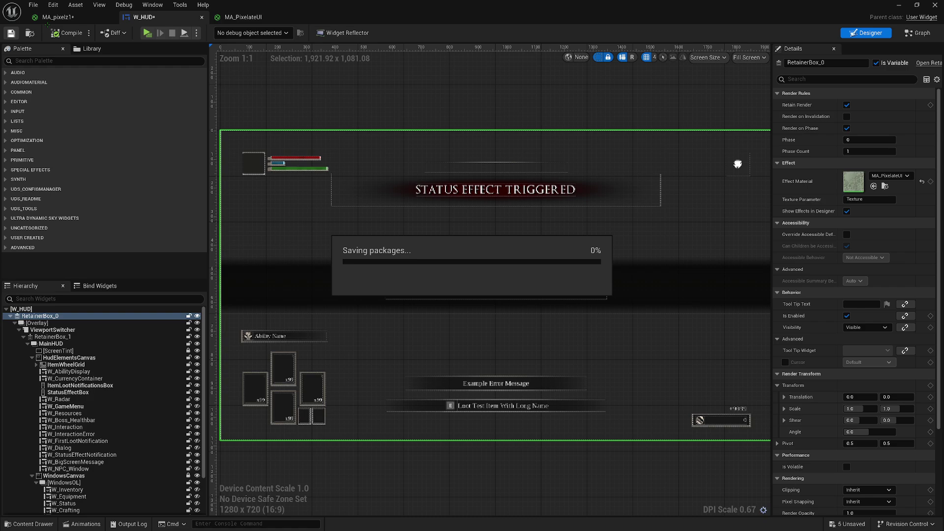
click(241, 17)
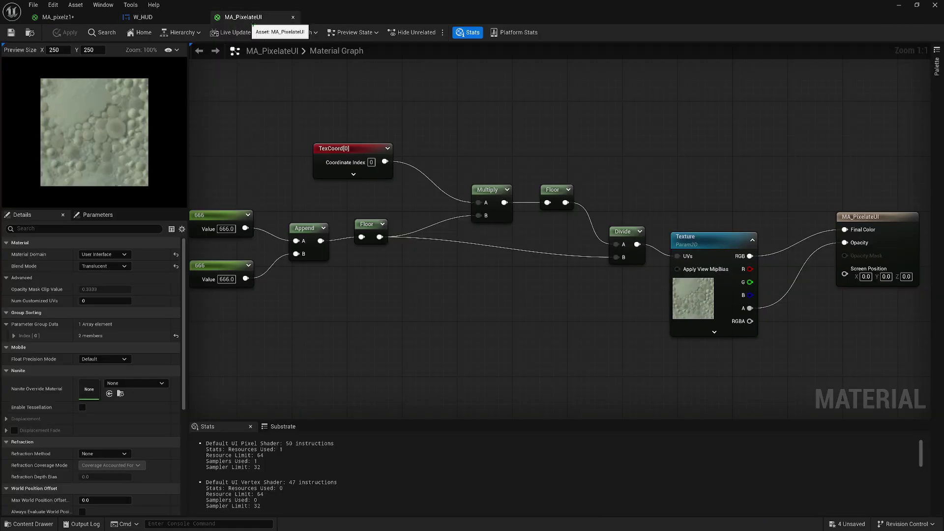
click(899, 4)
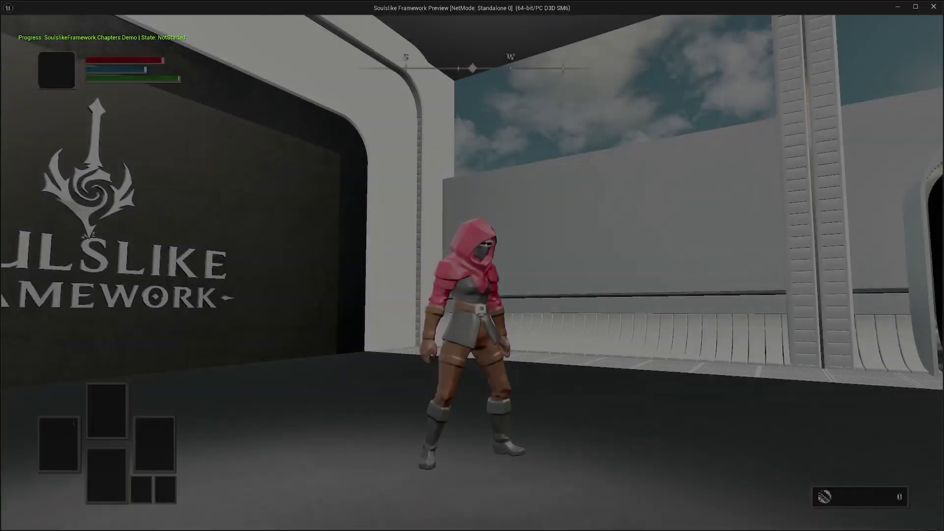
Walk the character forward in play to check the pixelated HUD, then stop with Esc
key(w)
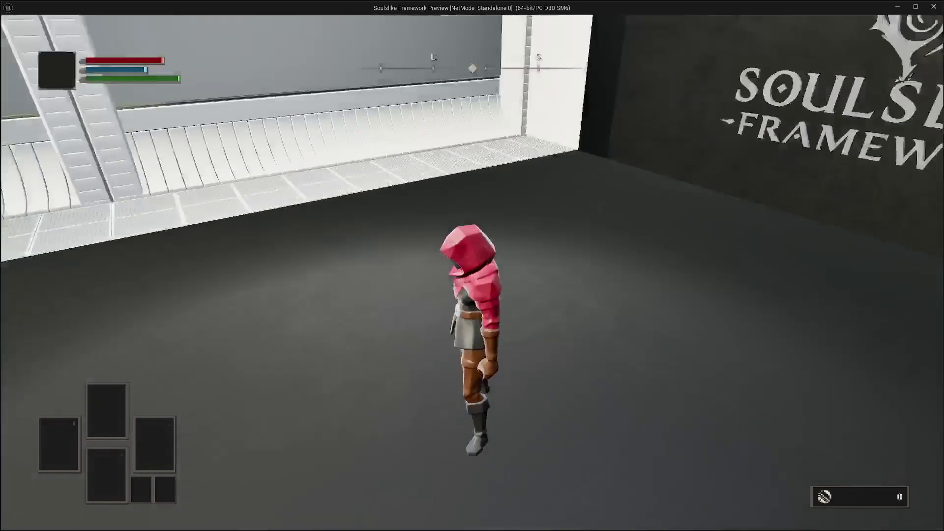
key(w)
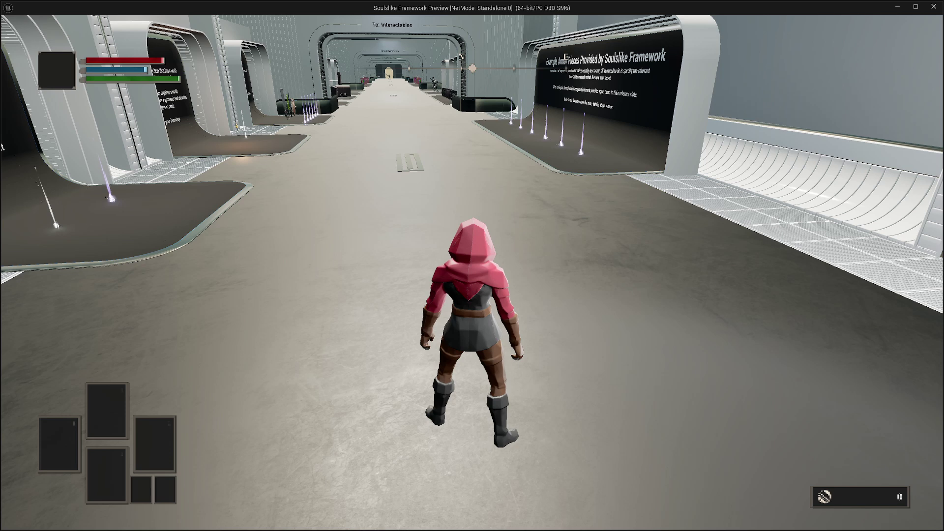
key(w)
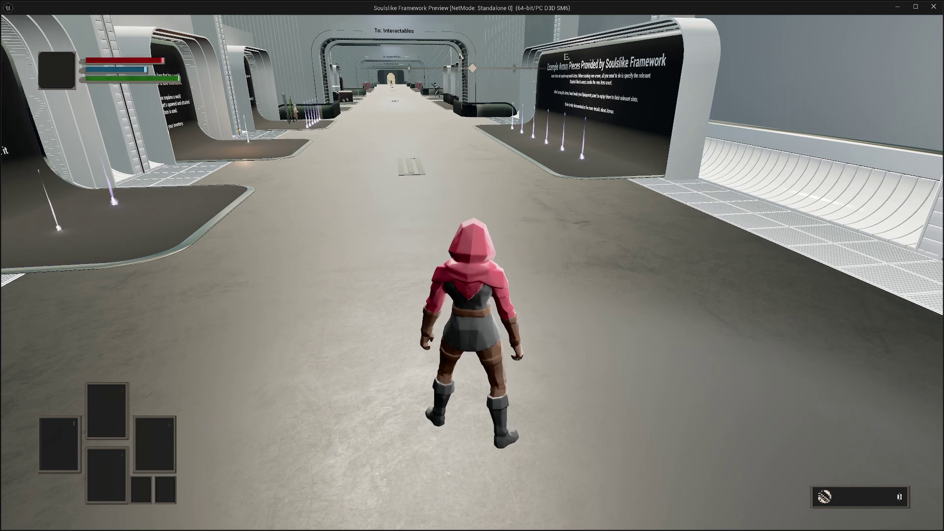
key(Escape)
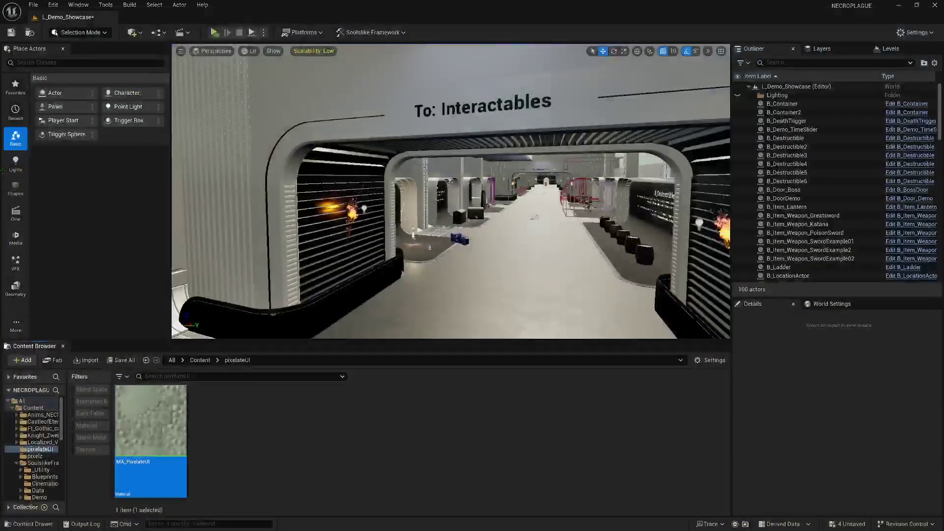
Add a Post Process Volume to the L_Demo_Showcase level from the Quick Add menu
click(137, 33)
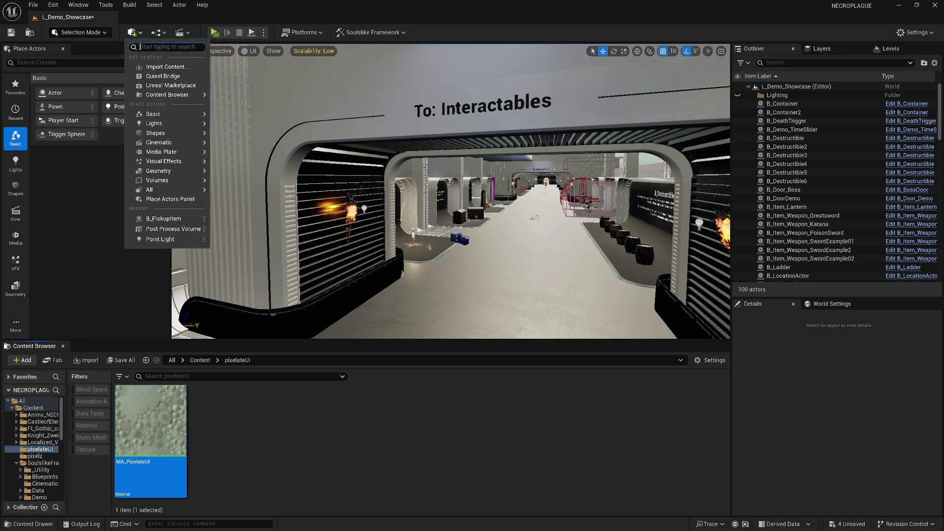
text(post)
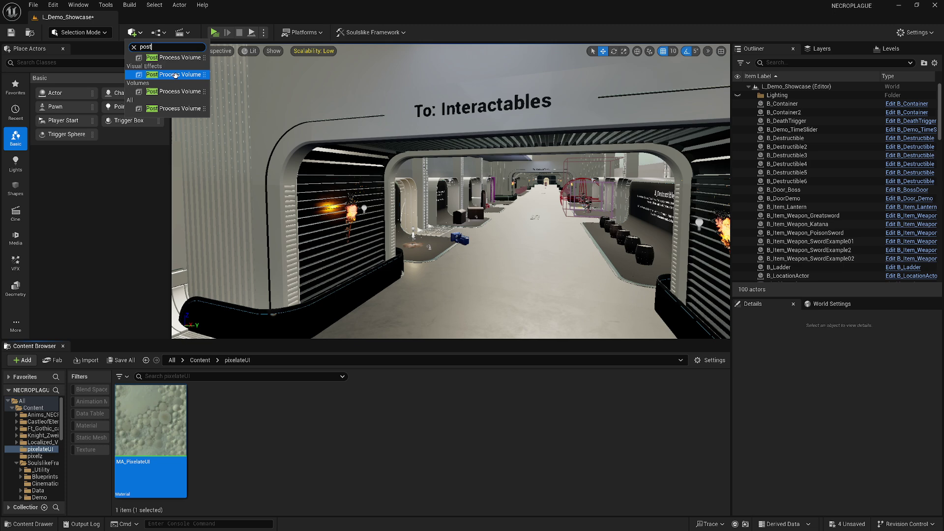
drag(172, 74, 522, 306)
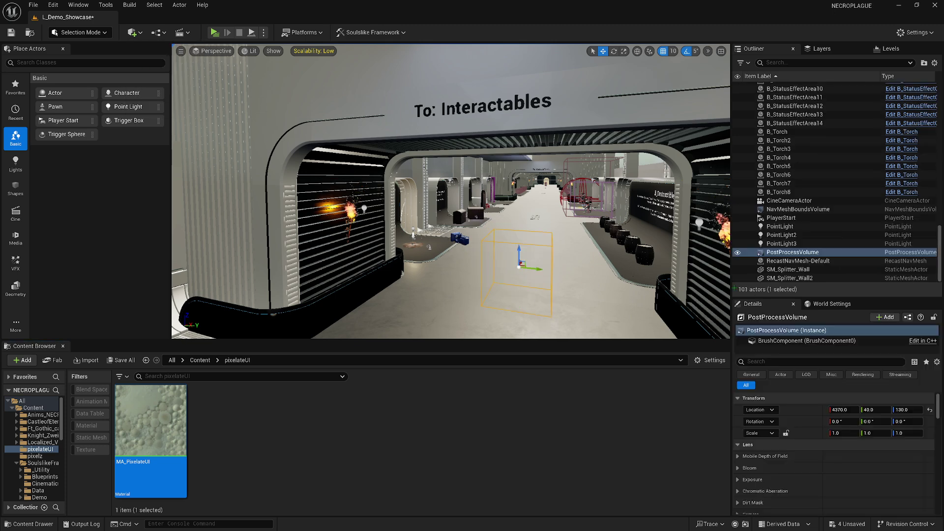
Scroll the volume's Details to the empty Post Process Materials array
scroll(811, 416, down, 3)
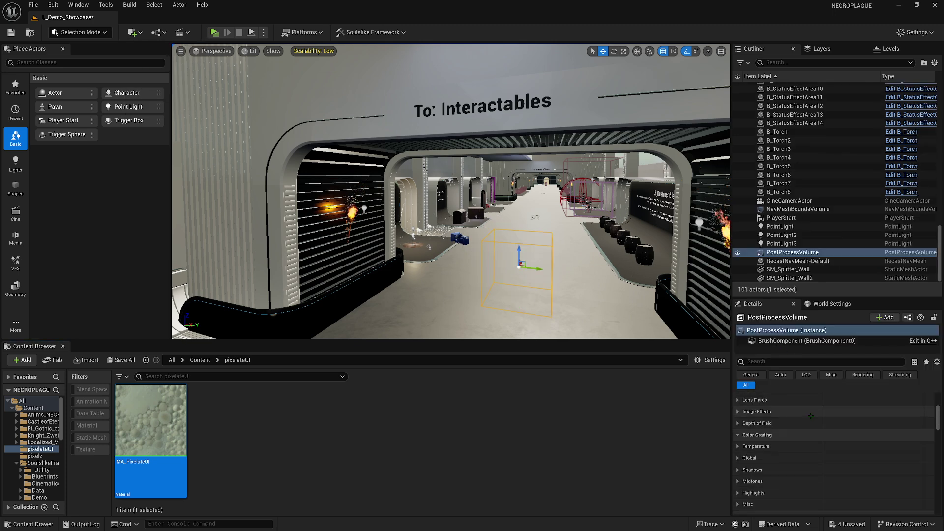
scroll(811, 415, up, 3)
scroll(811, 415, down, 9)
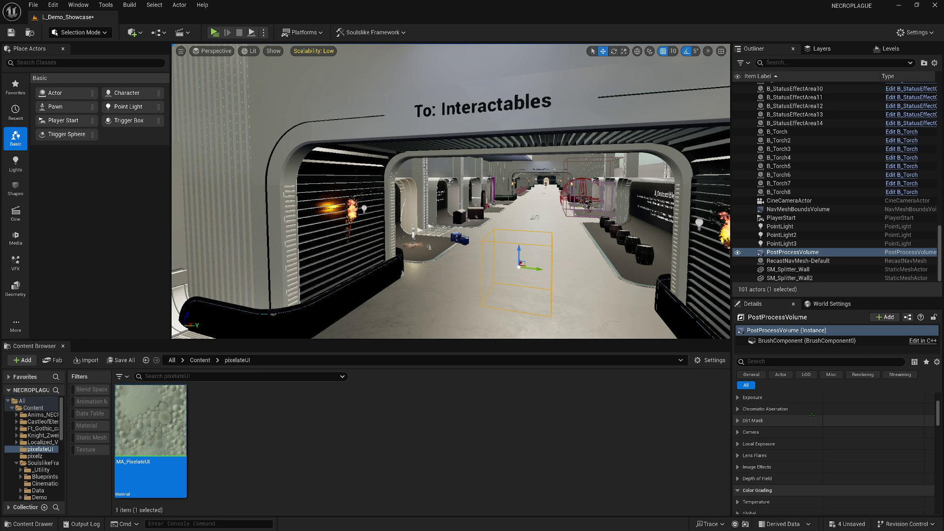
scroll(812, 415, down, 15)
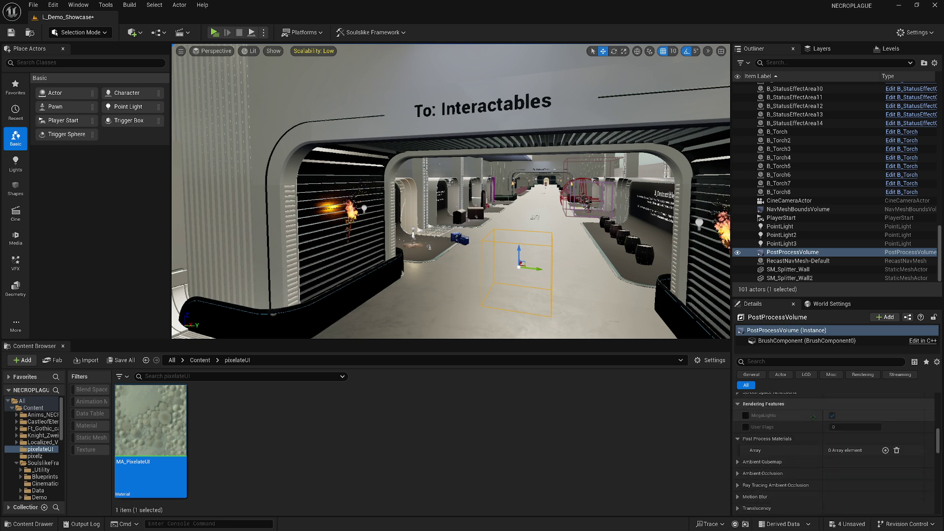
scroll(812, 416, down, 6)
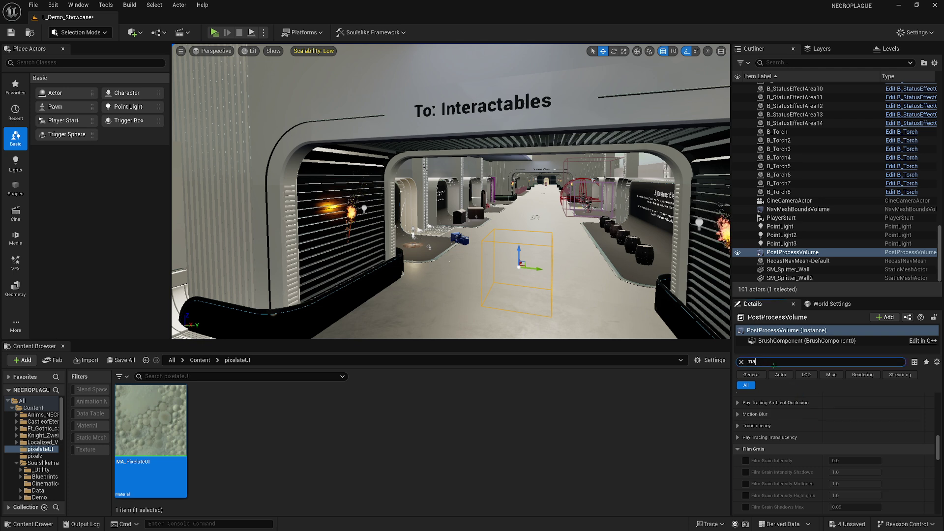
Assign the pixelz material instance as an asset-reference Post Process Material and enable Infinite Extent (Unbound)
text(t)
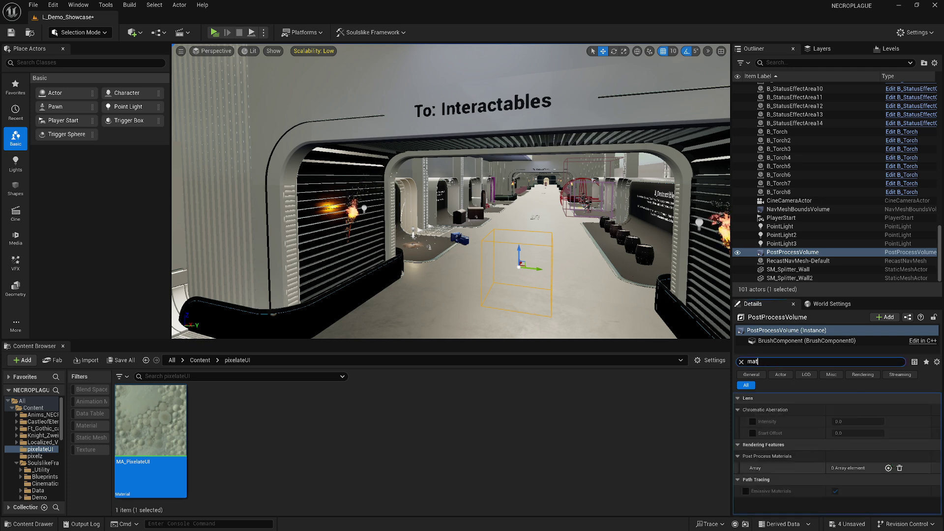
click(887, 468)
click(847, 479)
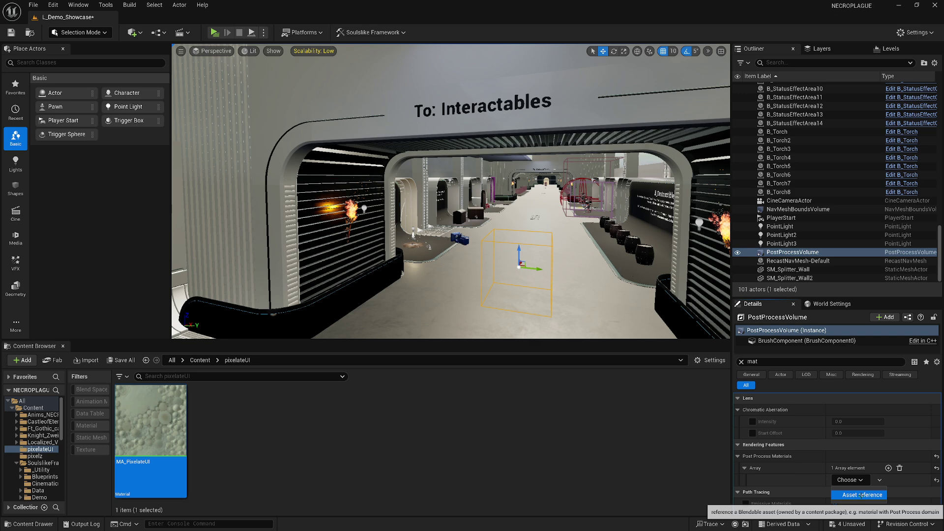
click(855, 491)
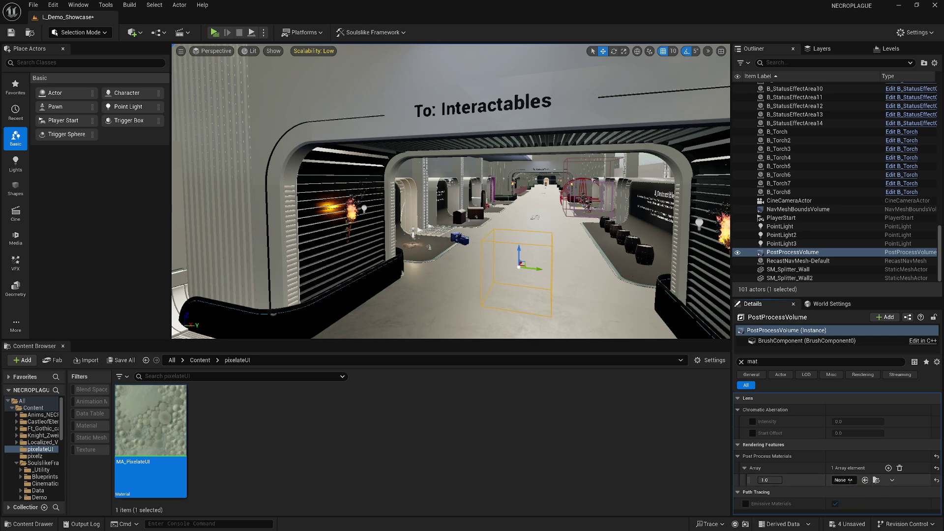
click(843, 480)
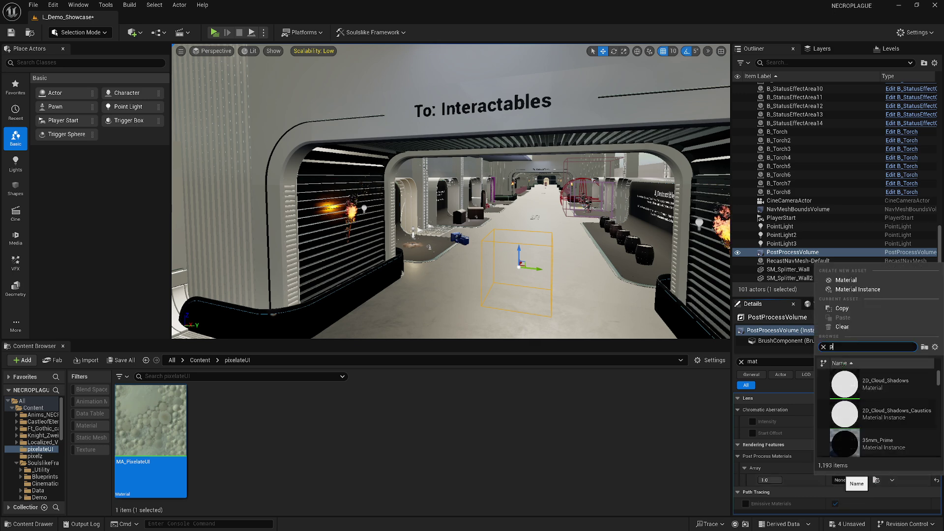
text(pixel)
scroll(880, 408, down, 2)
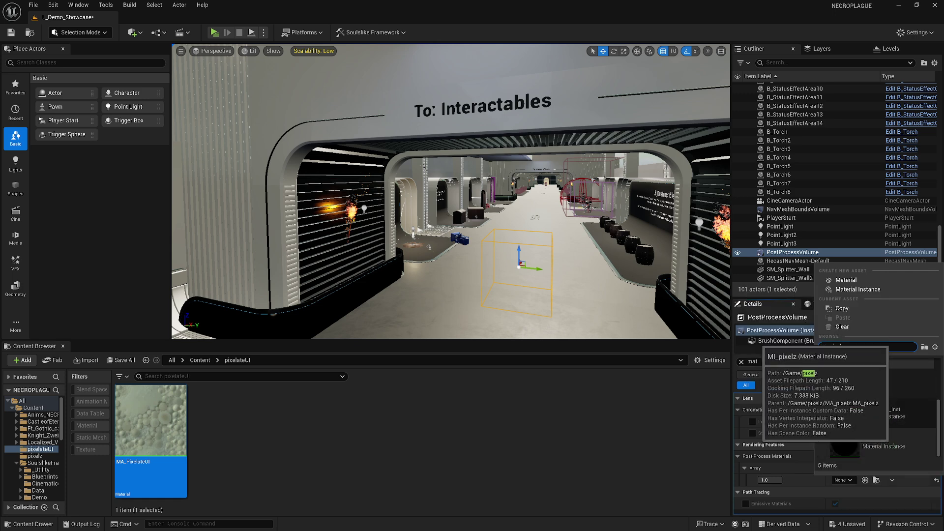
click(885, 413)
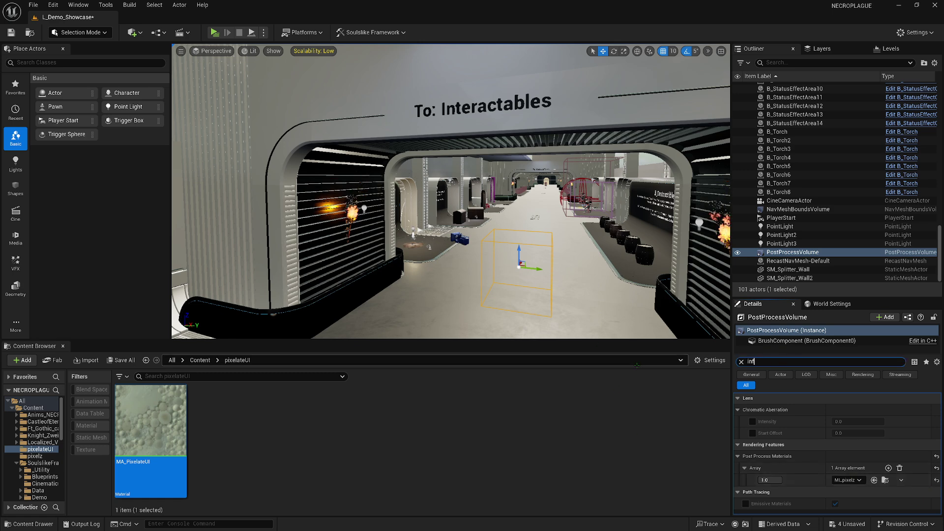
text(in)
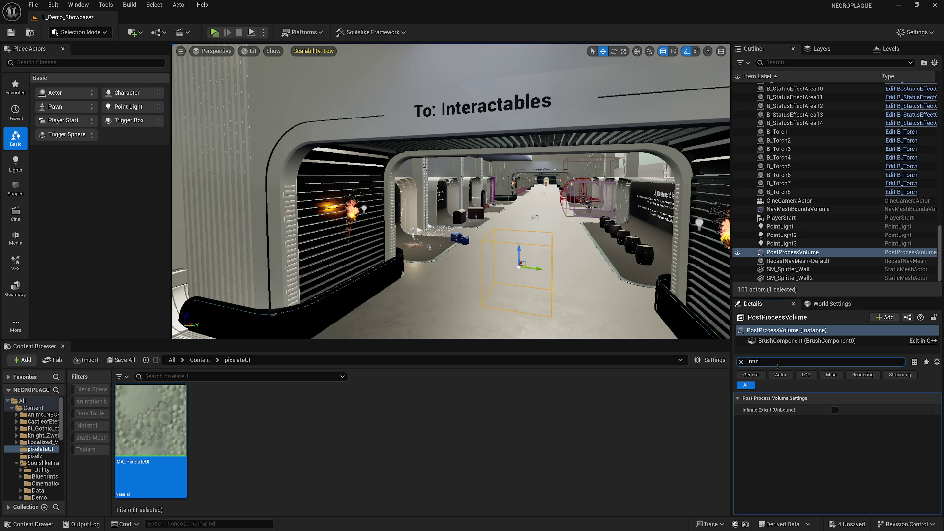
click(835, 410)
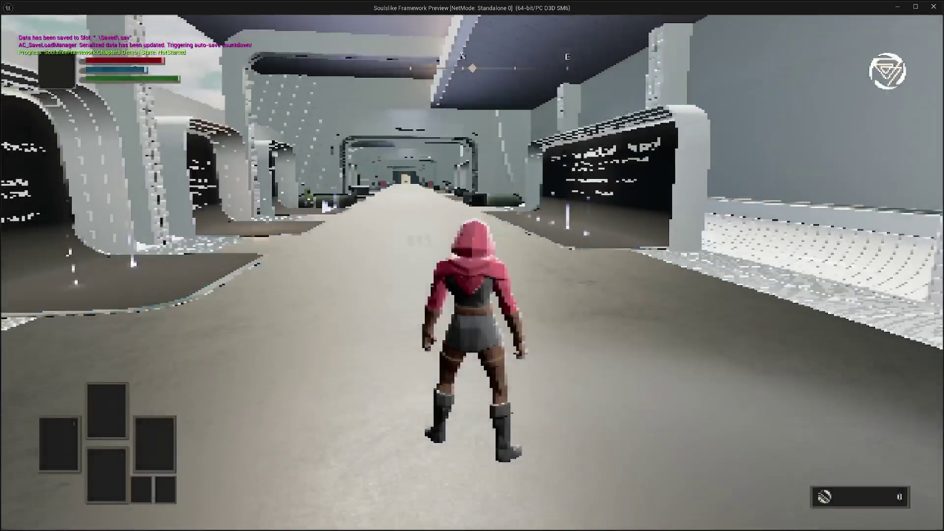
Run the character through the pixelated corridors, past the pickup displays, Soulslike logo wall and Framework sign
key(w)
key(w)
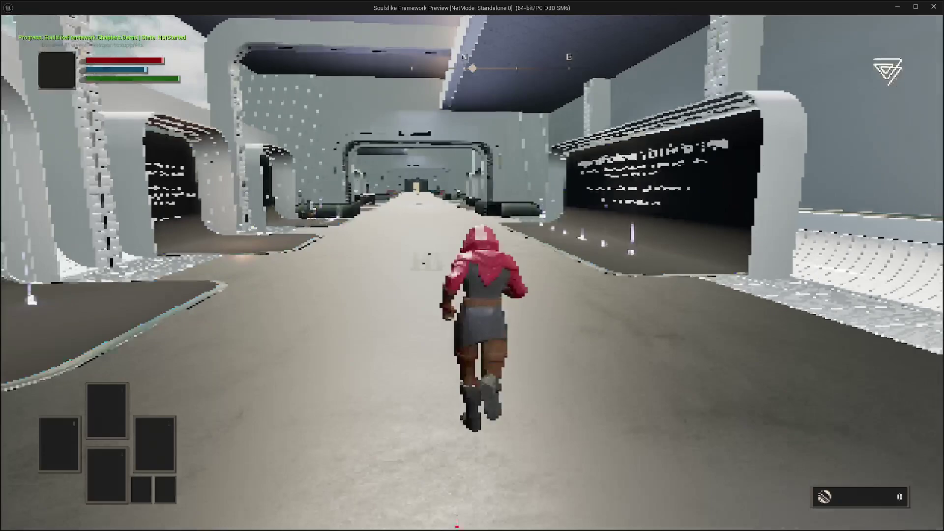
key(w)
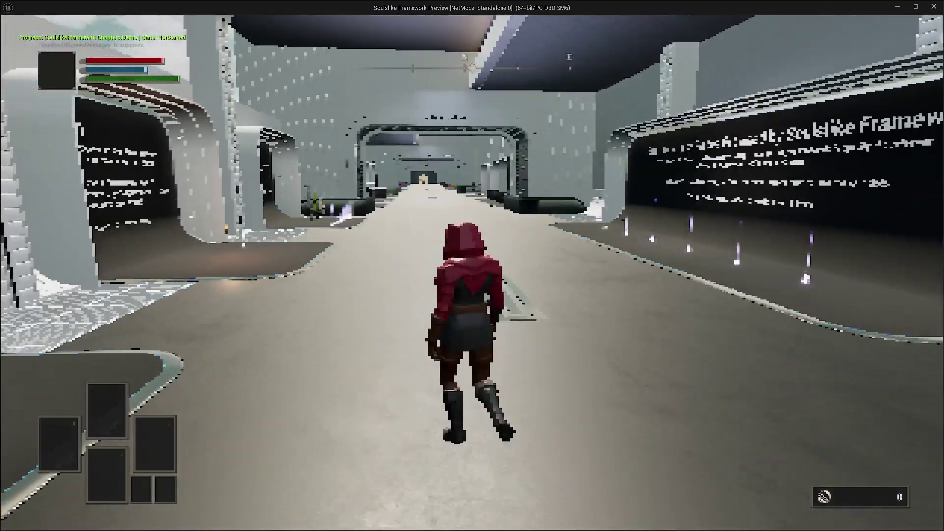
key(a)
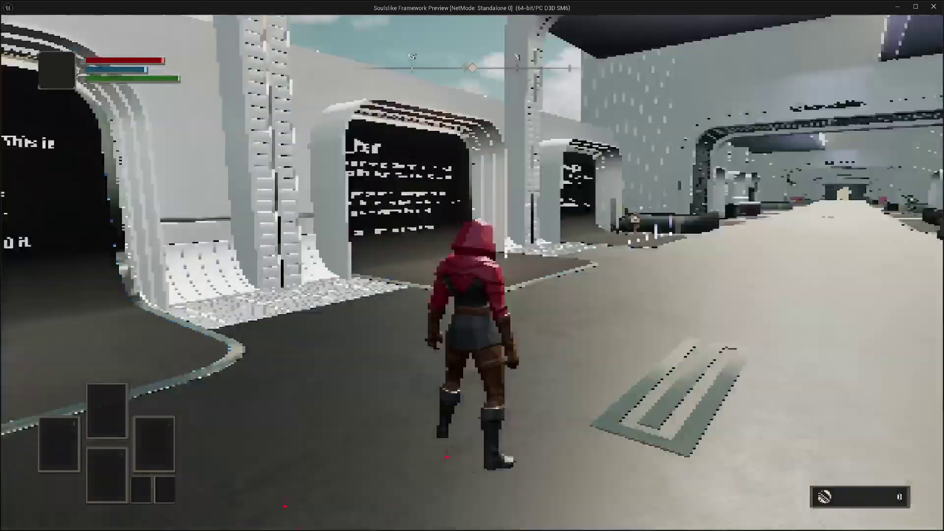
key(s)
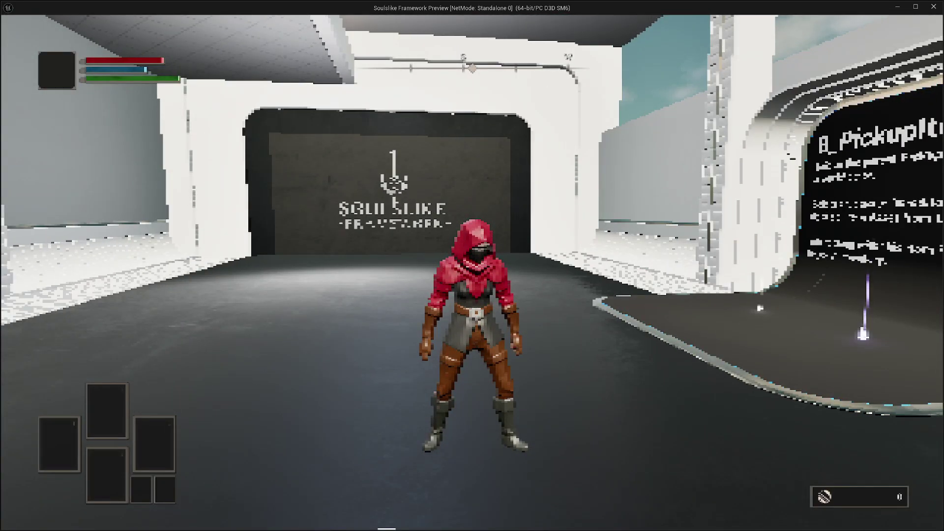
key(w)
key(w)
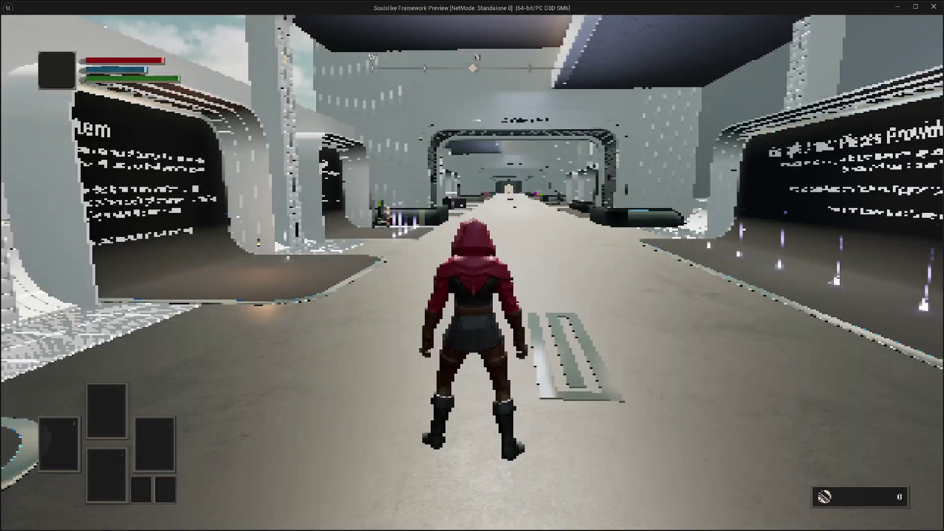
key(a)
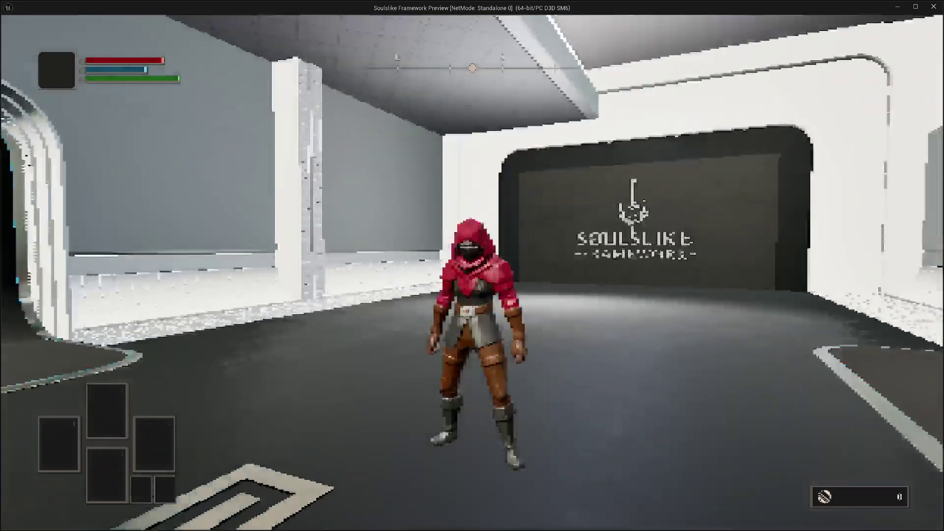
key(a)
key(w)
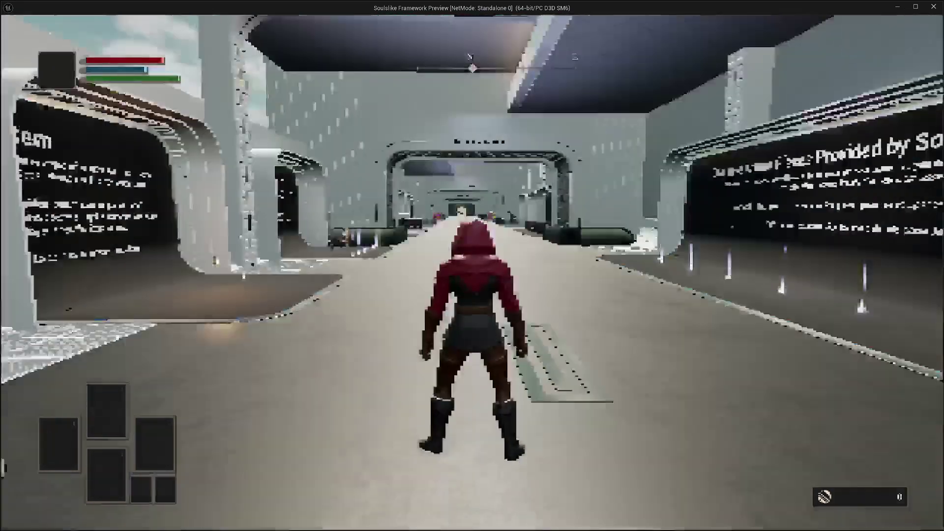